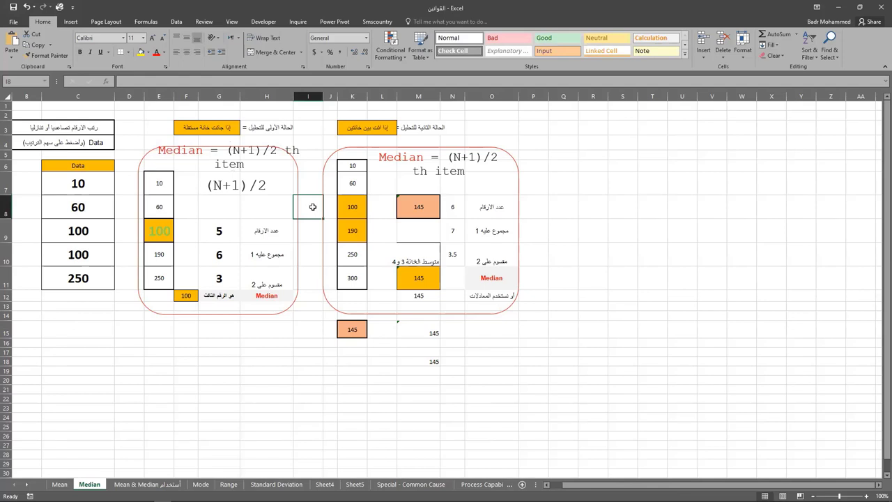
Examine the Median = (N+1)/2 th item formula of the first case alongside the five-value list in E7:E11
left_click(250, 149)
left_click(232, 152)
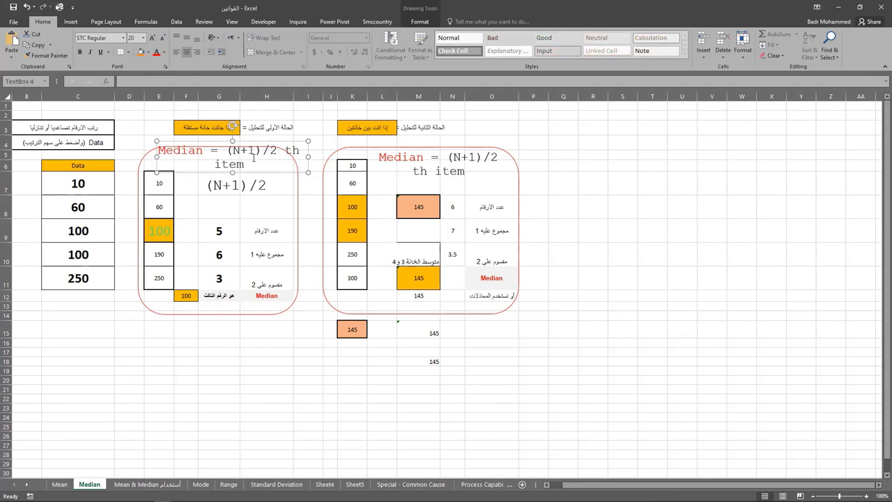
left_click_drag(162, 182, 159, 277)
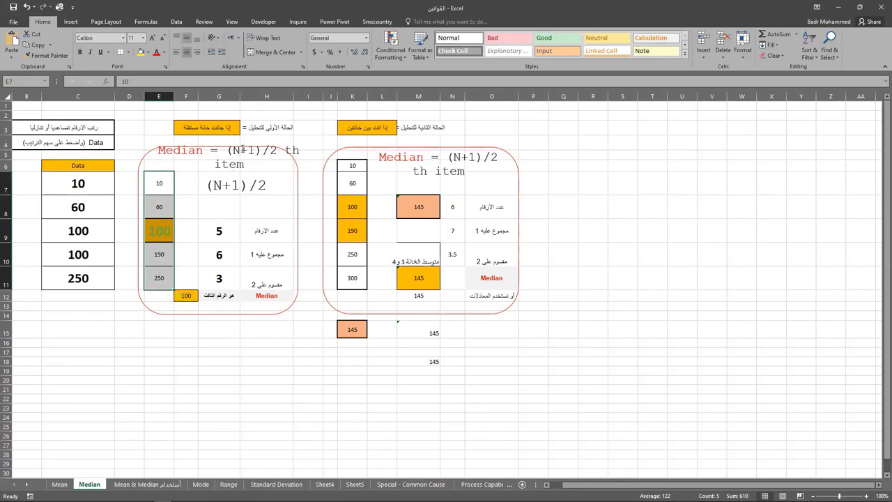
left_click_drag(159, 184, 157, 277)
left_click(159, 168)
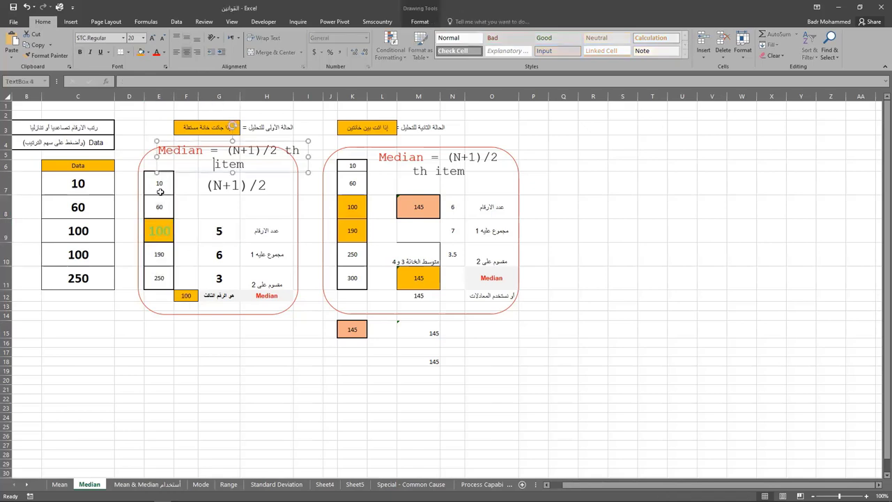
Go through the values in E7:E11 one by one and check their count in G9
left_click(160, 191)
left_click(160, 207)
left_click(158, 230)
left_click(158, 254)
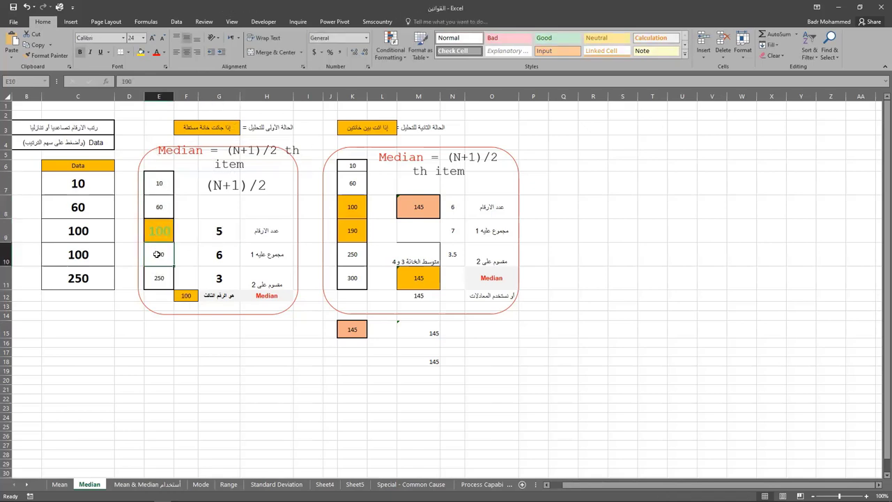
left_click(154, 280)
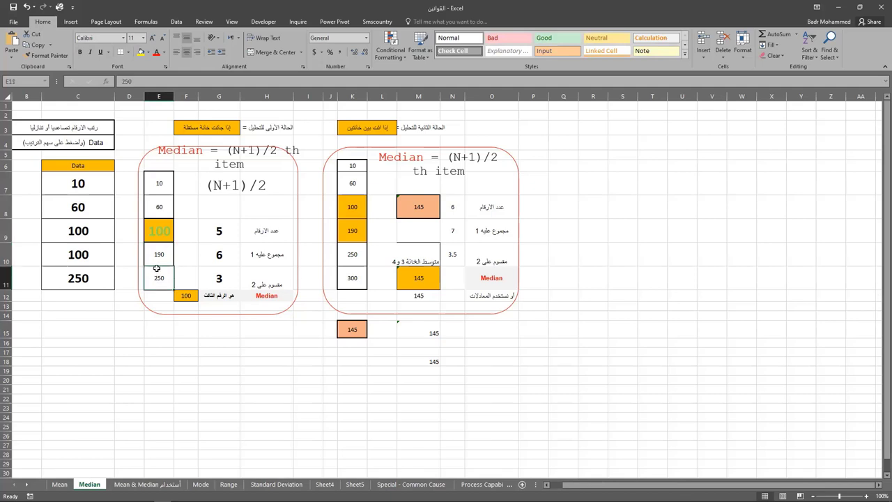
left_click(222, 229)
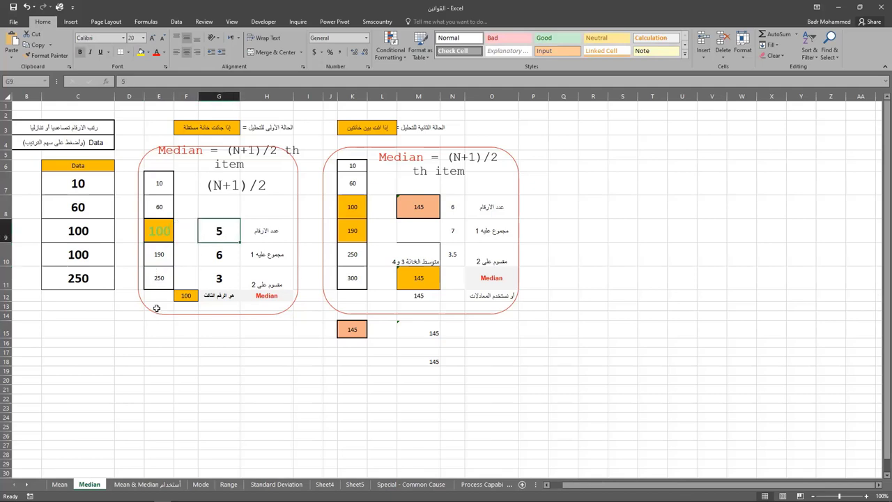
Trace N in the (N+1)/2 formula through the plus-one value in G10 and the halved value in G11
double_click(217, 185)
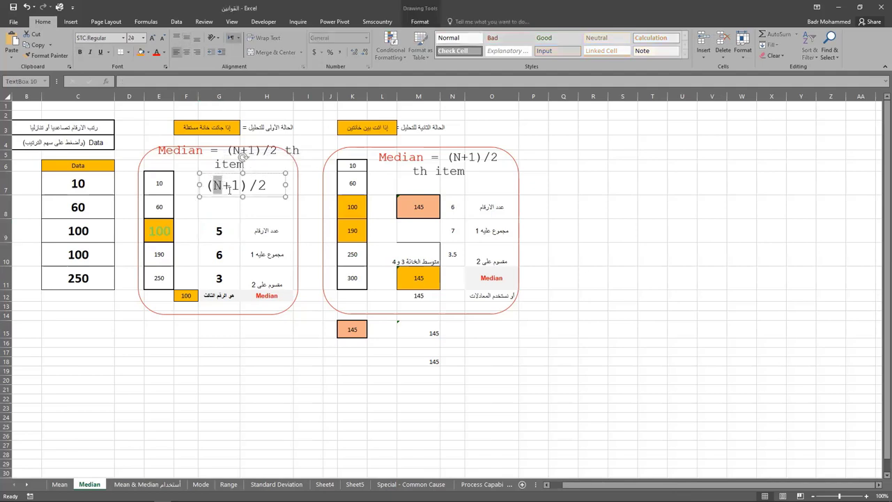
left_click(219, 254)
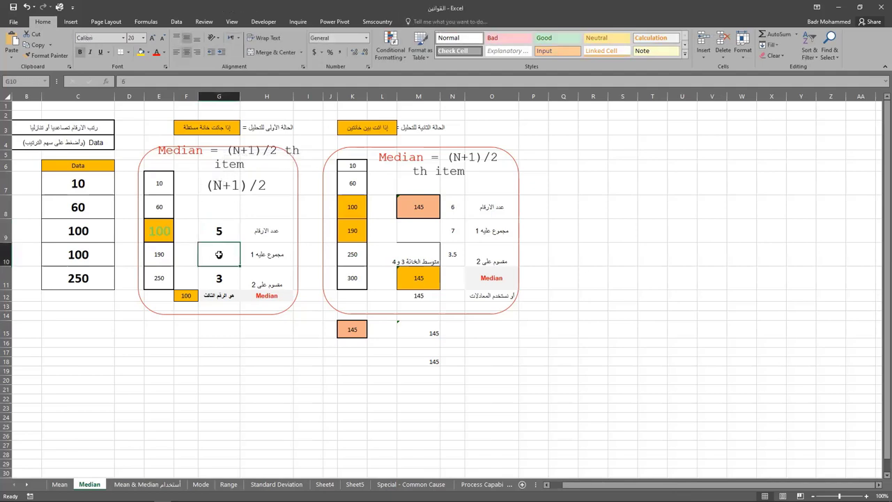
left_click(219, 278)
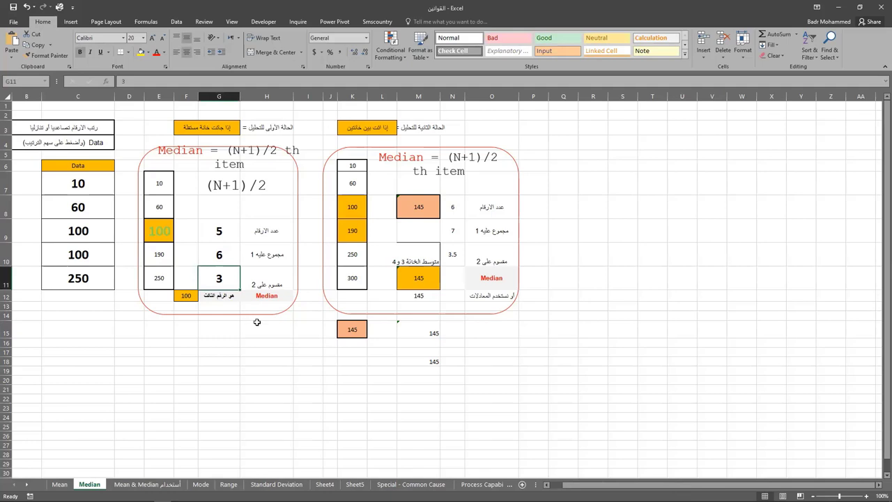
Set the font colour of the middle value in E9 to red
left_click(169, 233)
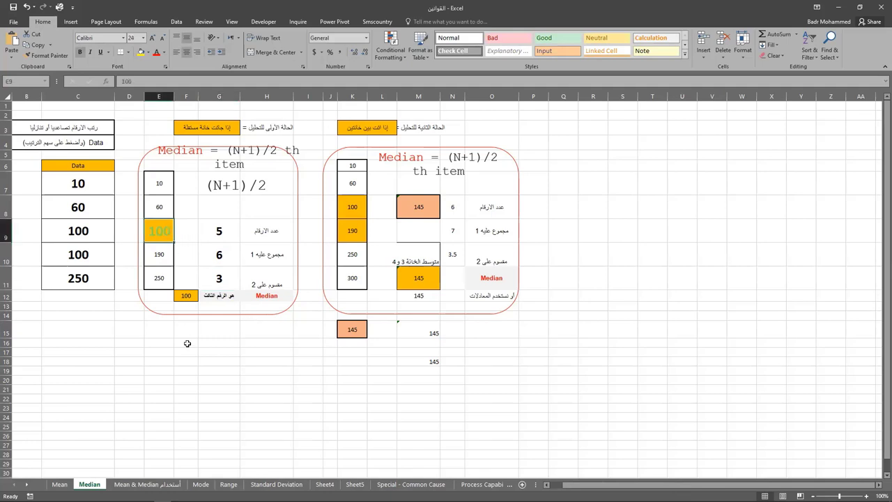
left_click(157, 53)
Select the five-value list E7:E11, followed by the six-value list K6:K11, to compare how many numbers each holds
left_click(161, 185)
left_click_drag(162, 185, 160, 278)
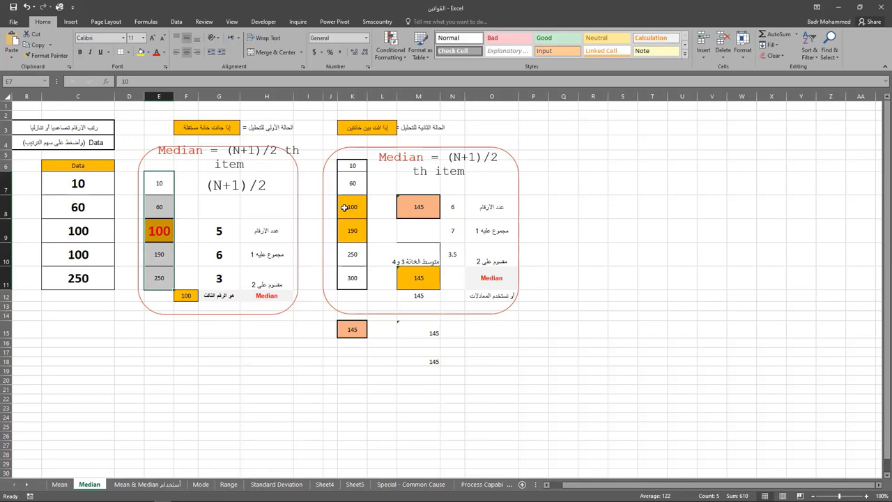
left_click_drag(358, 167, 357, 284)
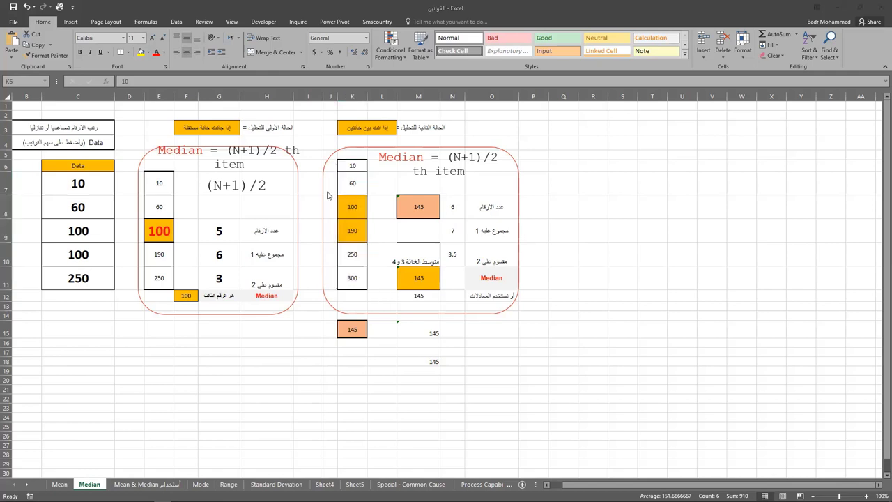
Switch to the Six Sigma Median slide, ink around the large (N+1)/2 formula and underline "middle value"
left_click(206, 153)
key("alt+Tab")
key("Tab")
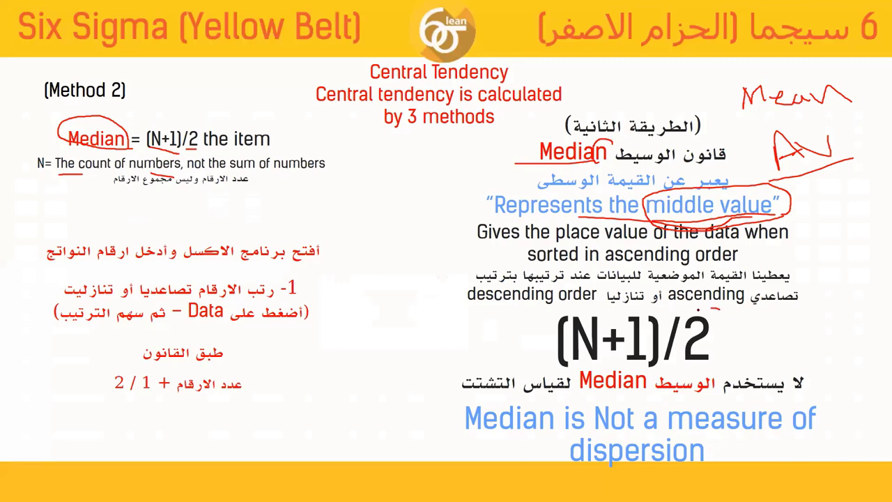
mouse_move(712, 309)
left_mouse_down()
mouse_move(590, 318)
mouse_move(535, 357)
mouse_move(566, 367)
left_mouse_up()
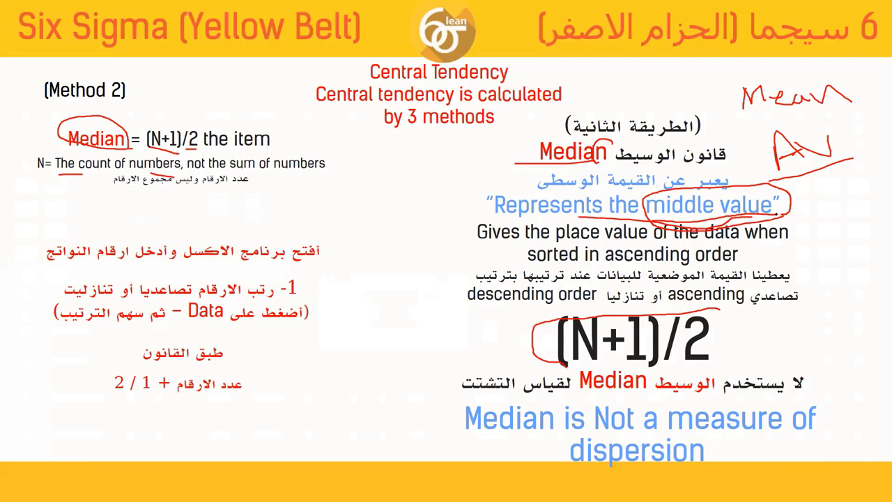
left_click_drag(778, 216, 655, 221)
Switch back to the Median sheet in Excel and review the list E7:E11 and the Data values C7:C11
key("alt+Tab")
left_click_drag(166, 187, 157, 276)
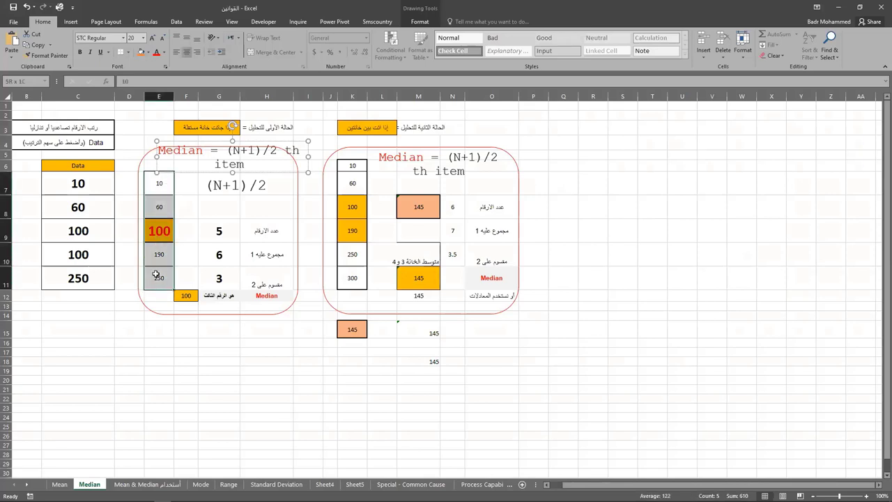
left_click(183, 354)
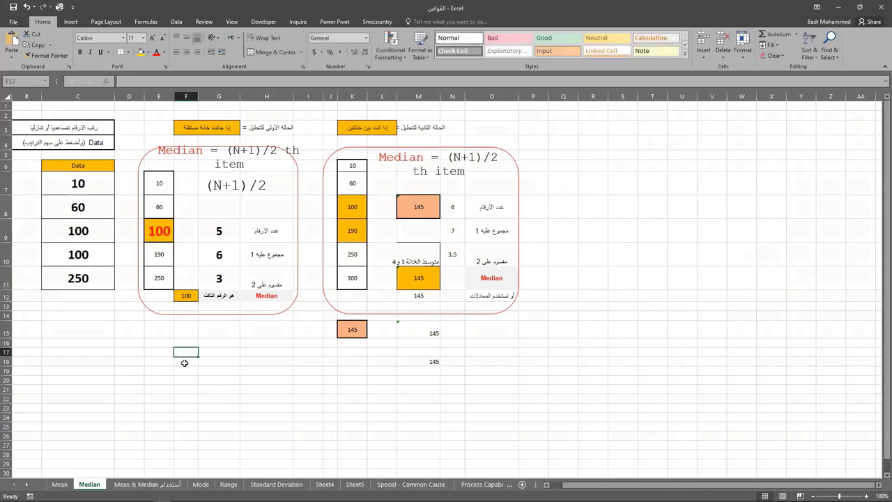
left_click(81, 165)
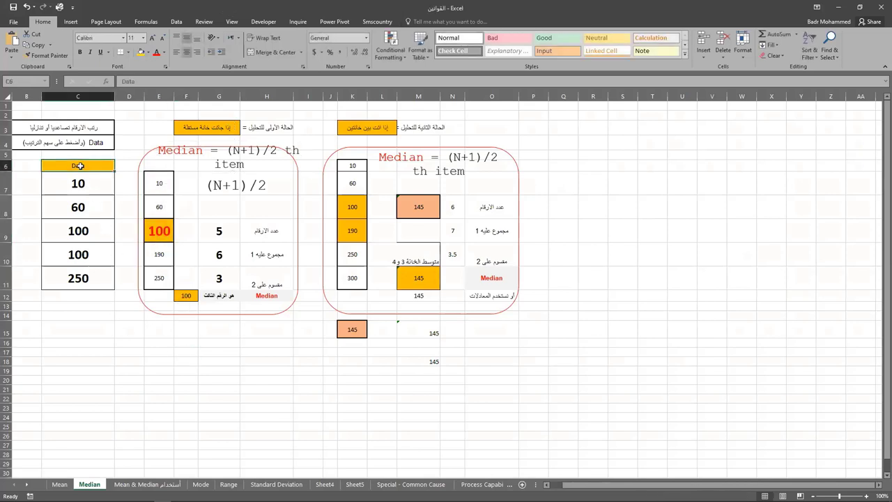
left_click_drag(79, 184, 76, 462)
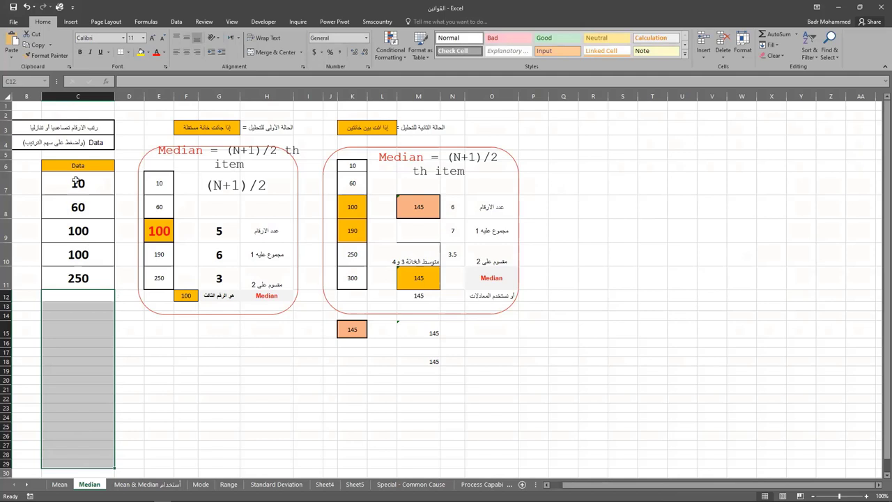
left_click_drag(76, 182, 81, 279)
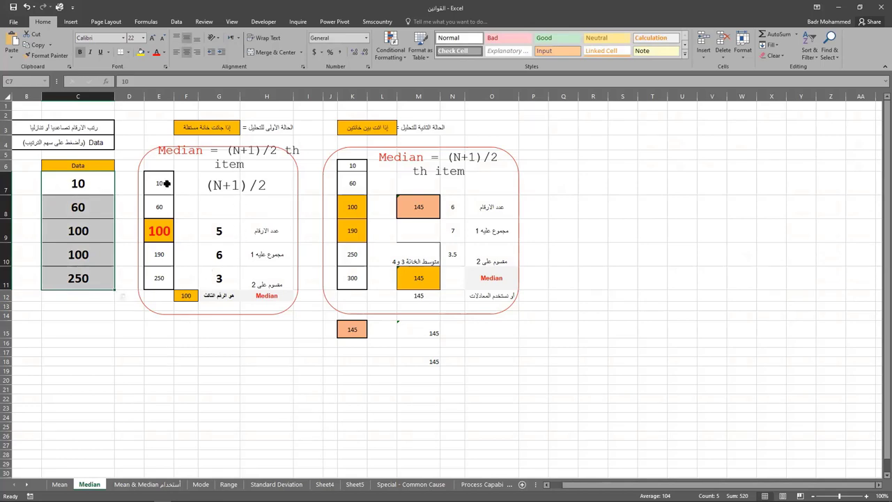
Count the Data values in C7:C11 one by one and compare them with the count in G9
left_click(238, 150)
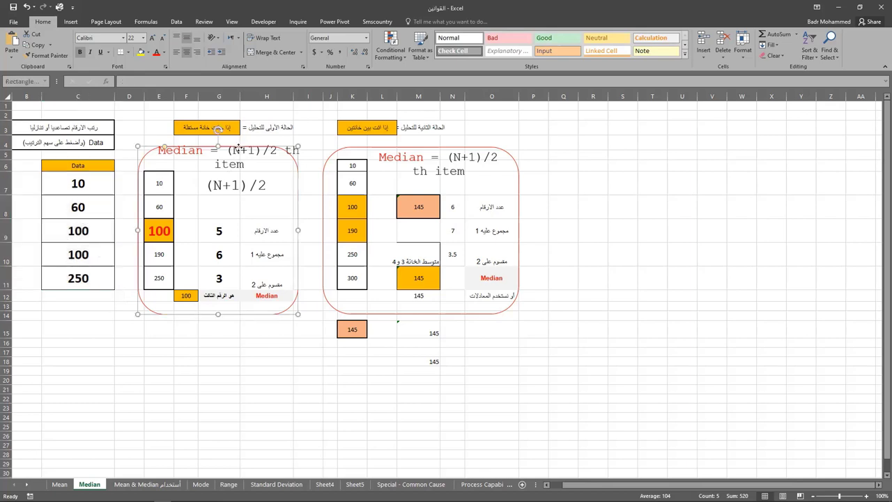
left_click(163, 185)
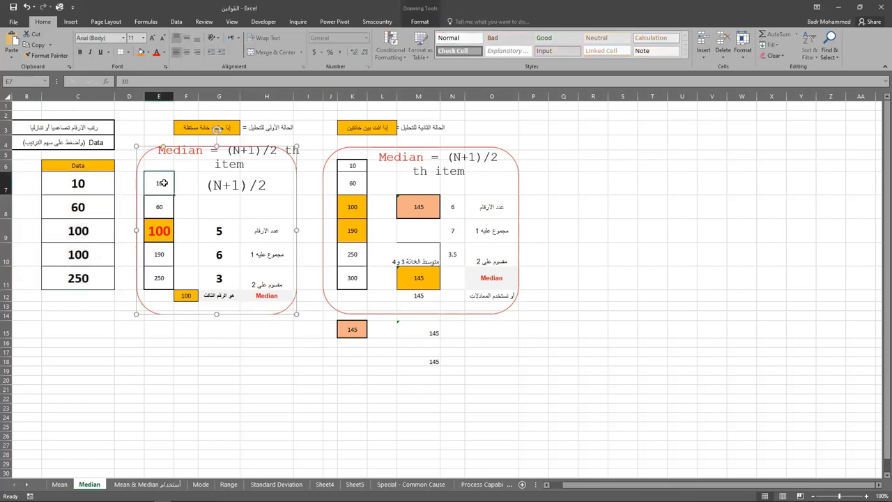
left_click(79, 184)
left_click(82, 212)
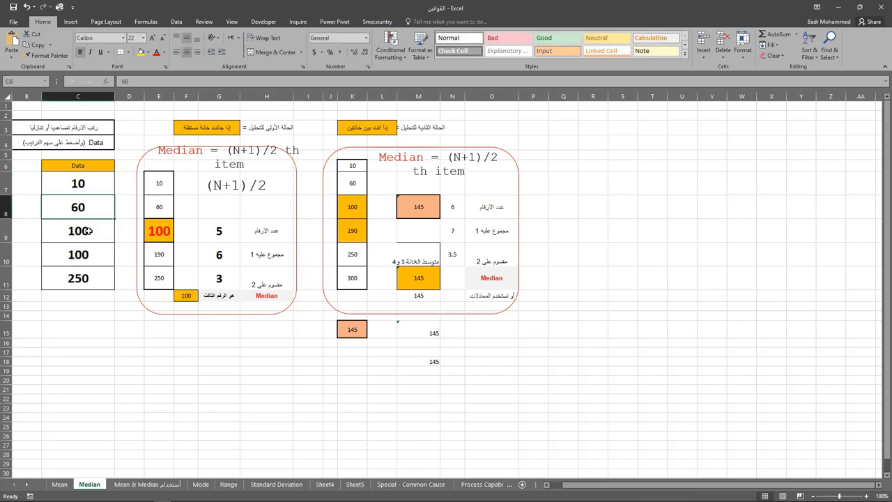
left_click(87, 231)
left_click(85, 256)
left_click(88, 275)
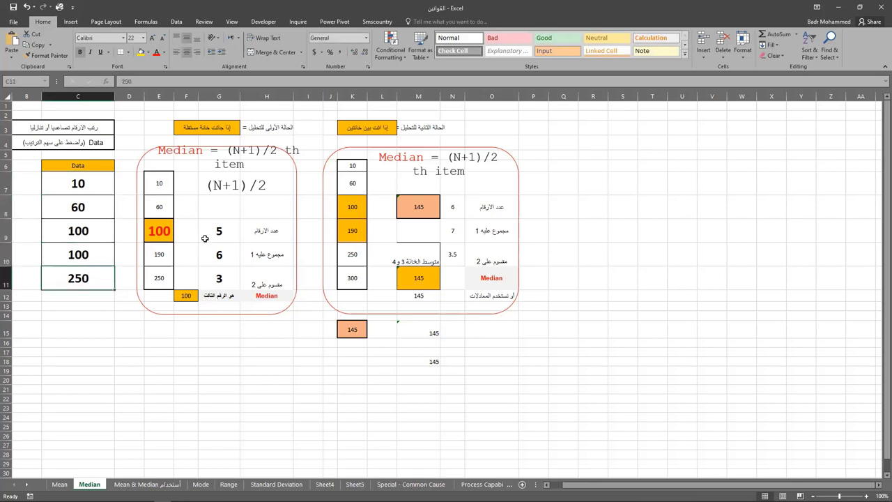
left_click(215, 230)
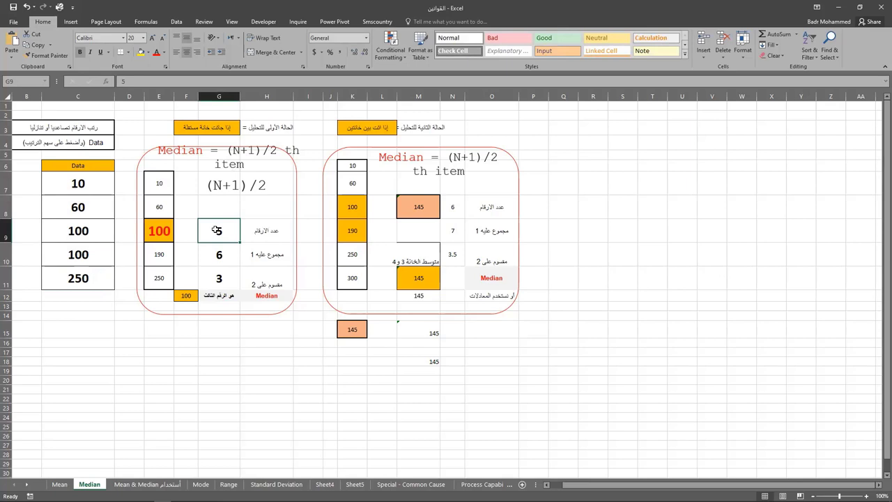
Match N in the (N+1)/2 formula with the count in G9 and its plus-one value in G10
left_click(218, 185)
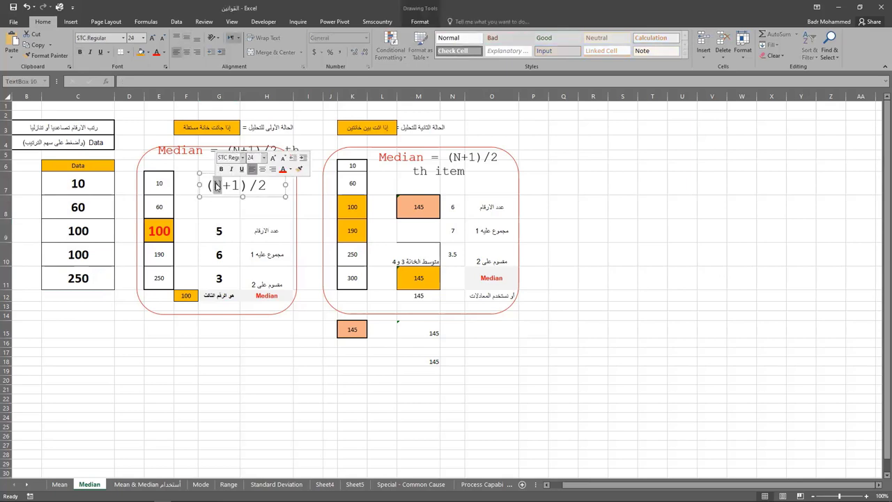
left_click(220, 231)
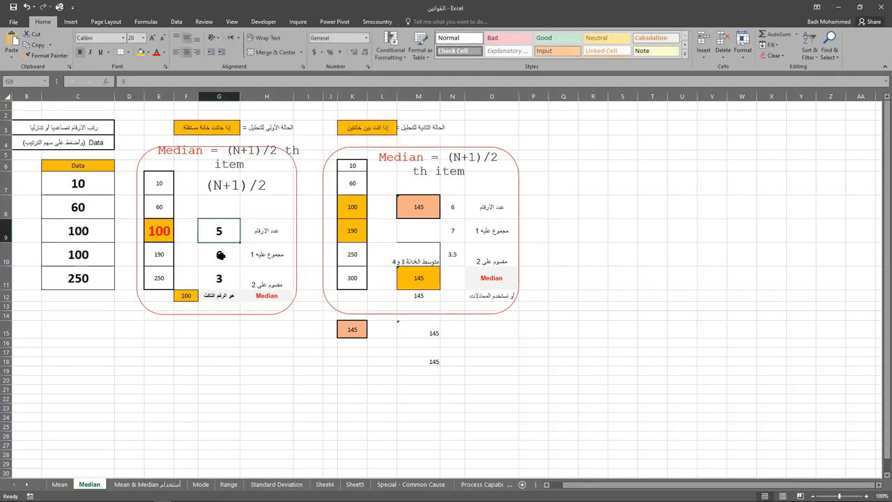
left_click(220, 255)
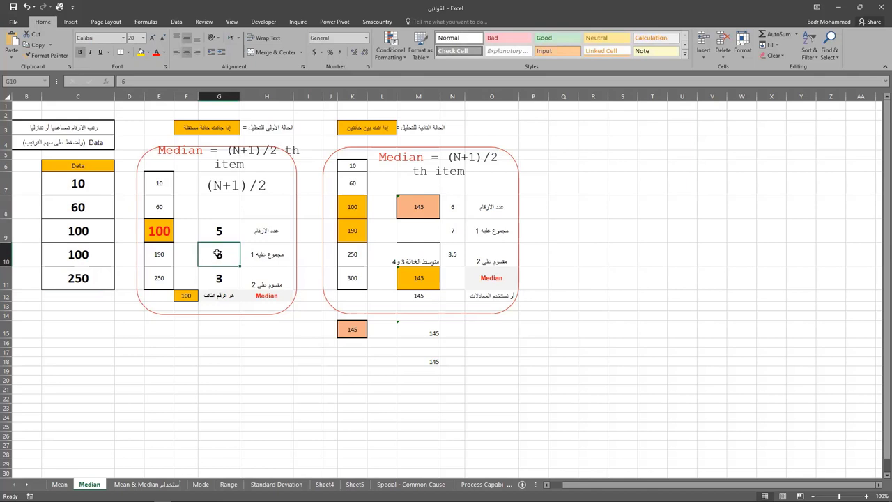
Examine the division by 2 in the (N+1)/2 text box against the values in G10 and G11
left_click(244, 185)
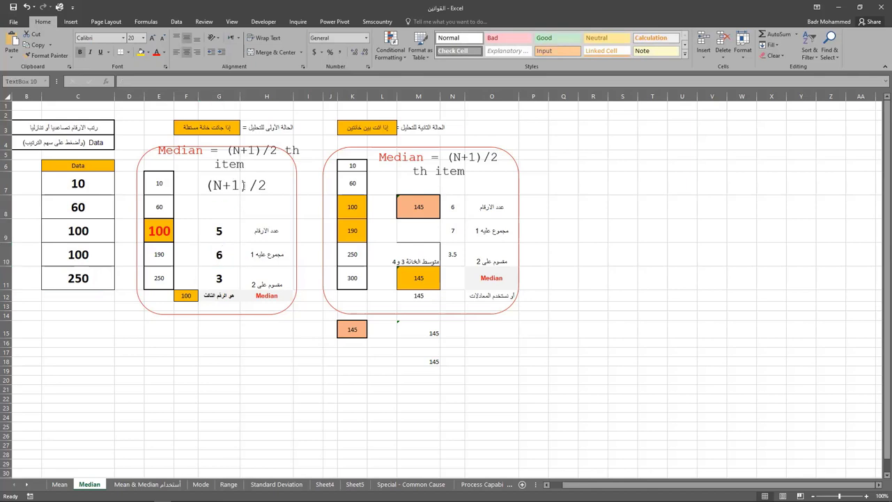
left_click_drag(257, 185, 206, 185)
left_click(248, 184)
left_click(260, 187)
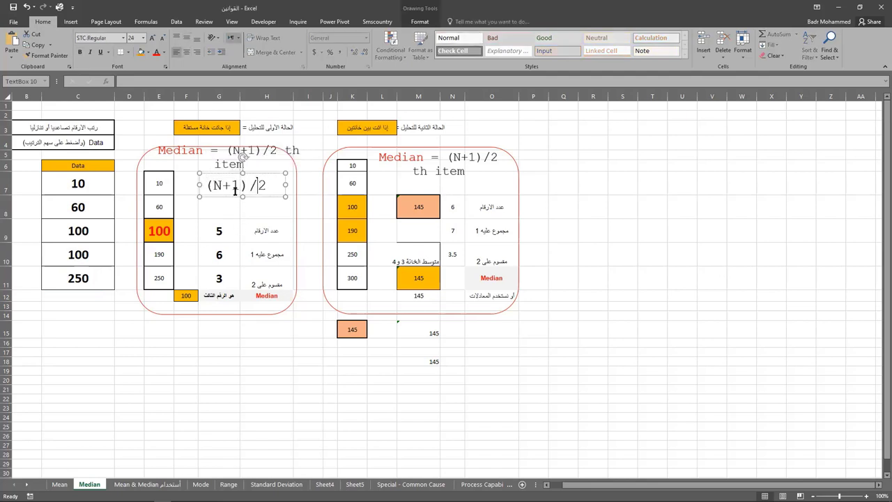
left_click(218, 254)
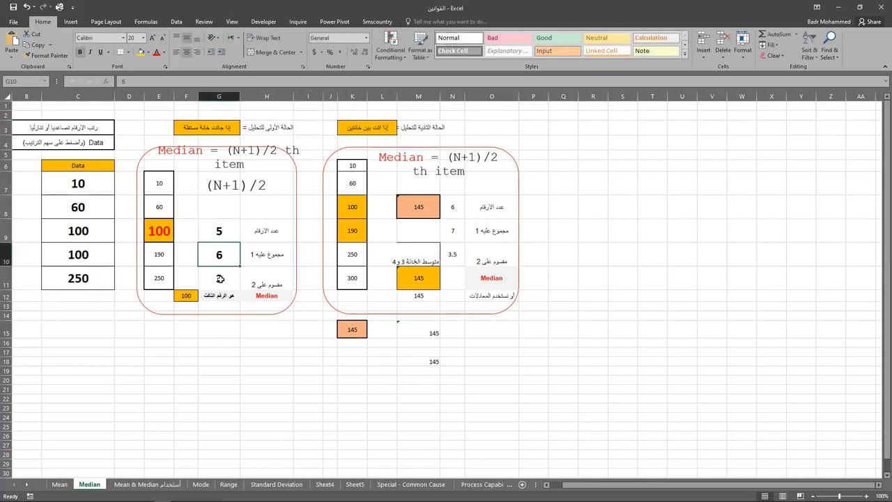
left_click(219, 278)
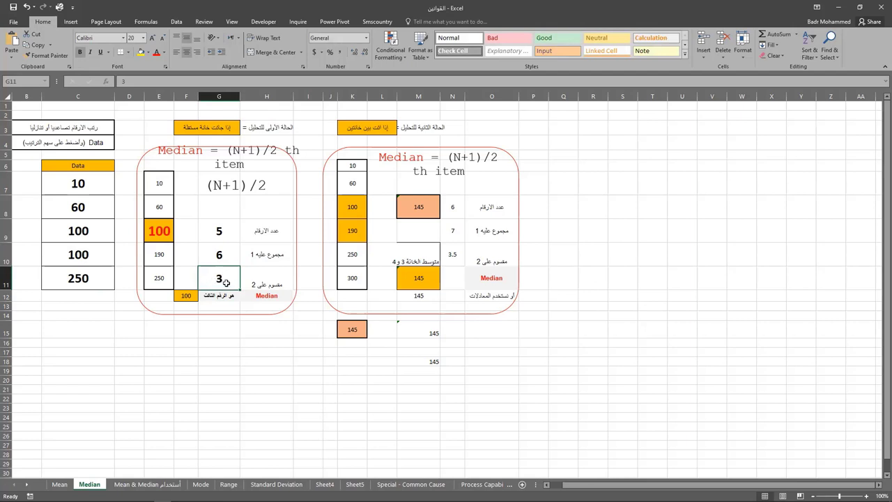
Step down the list from E7 to the third item in E9 to locate the median
left_click(161, 185)
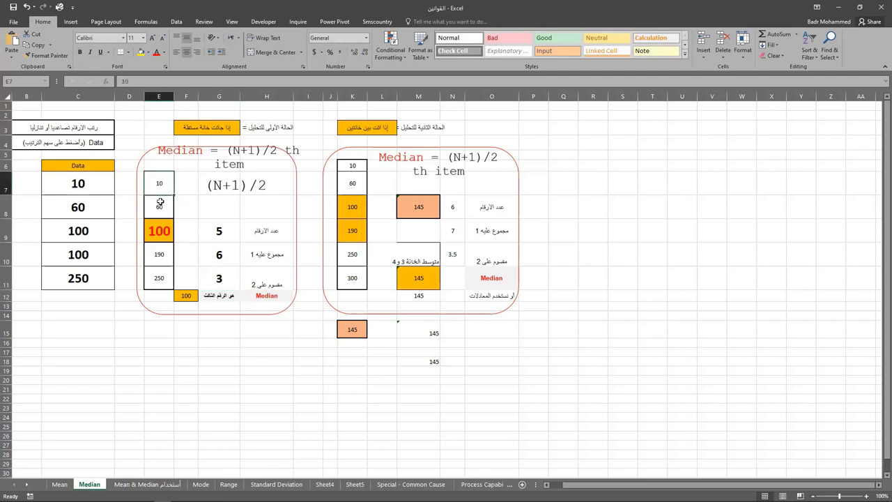
left_click(161, 202)
left_click(157, 230)
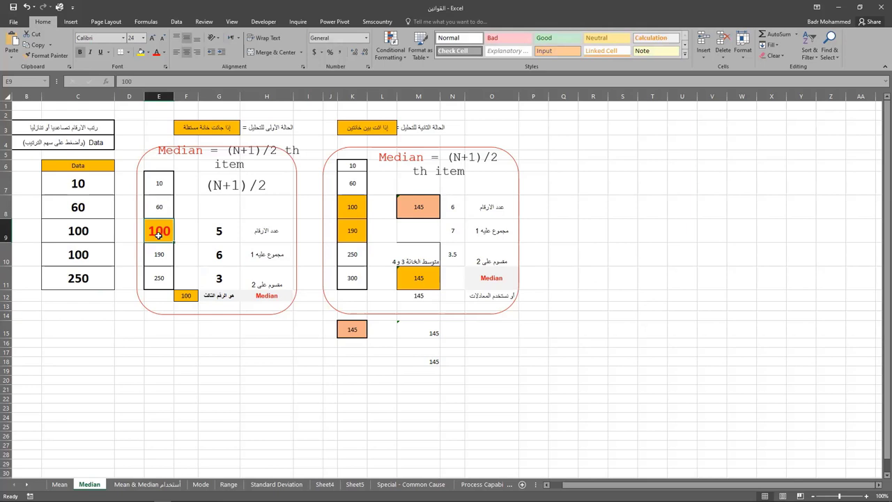
Compare the two values above the median in E7:E8 with the two below it in E10:E11
left_click(159, 184)
left_click_drag(159, 182, 159, 270)
left_click(160, 230)
left_click_drag(161, 209, 161, 183)
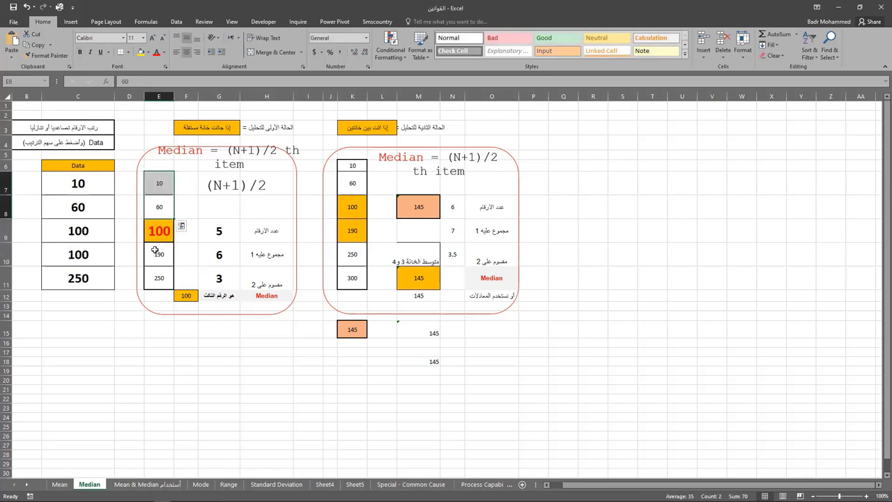
left_click_drag(155, 251, 159, 277)
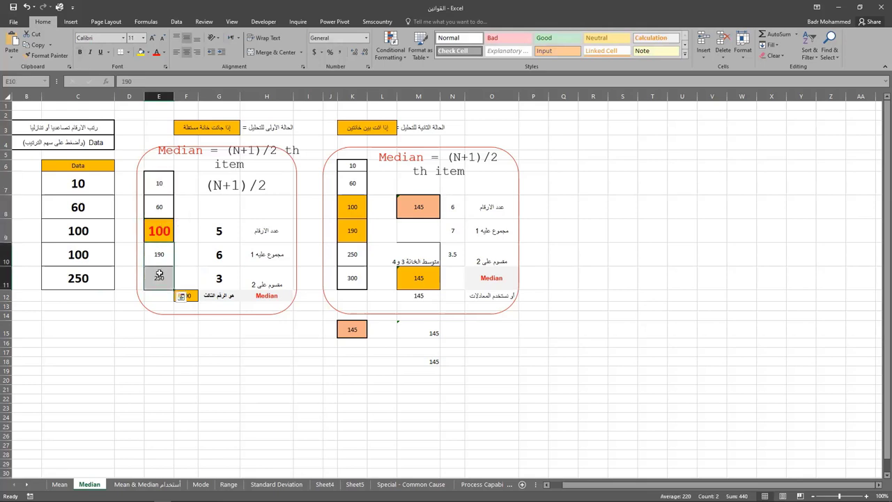
Move on from the odd-sized list's median in E9 to the even-sized list in K6:K11
left_click(161, 230)
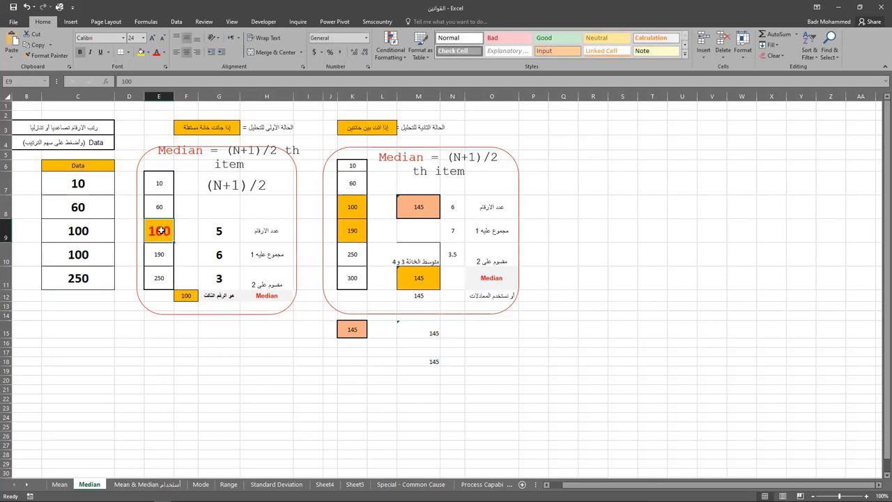
left_click_drag(353, 167, 359, 278)
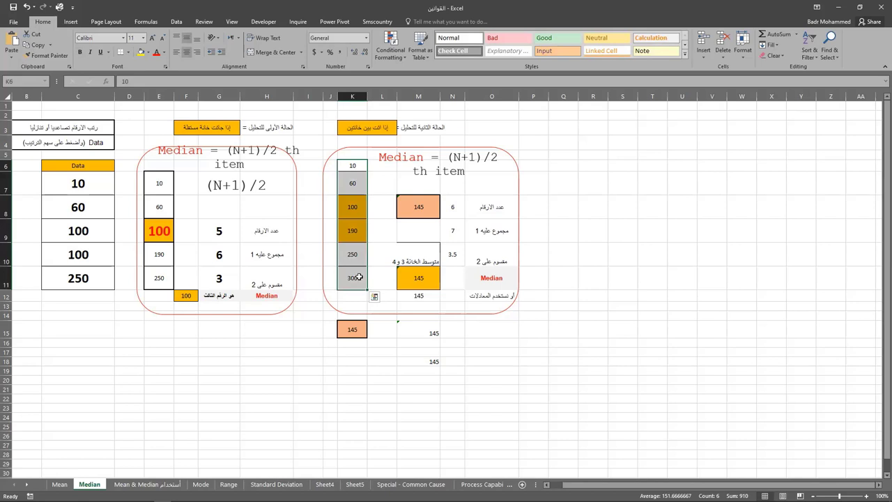
left_click(355, 167)
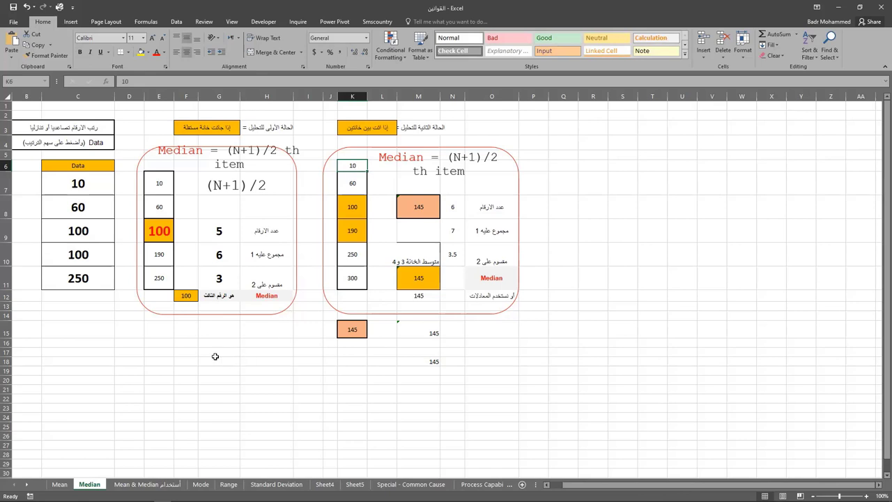
Compare the odd-sized list E7:E11 and its median position in G11 with the even-sized list K6:K11
left_click(161, 184)
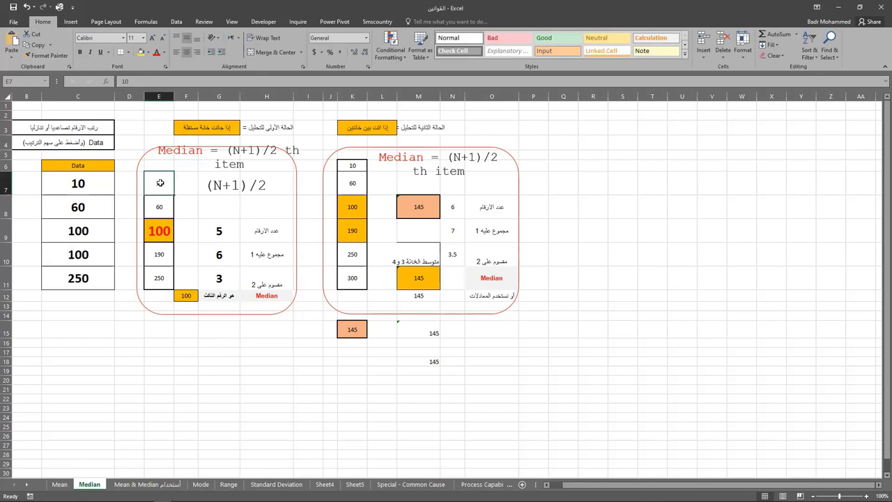
left_click(219, 279)
left_click(160, 184)
left_click_drag(161, 182, 161, 276)
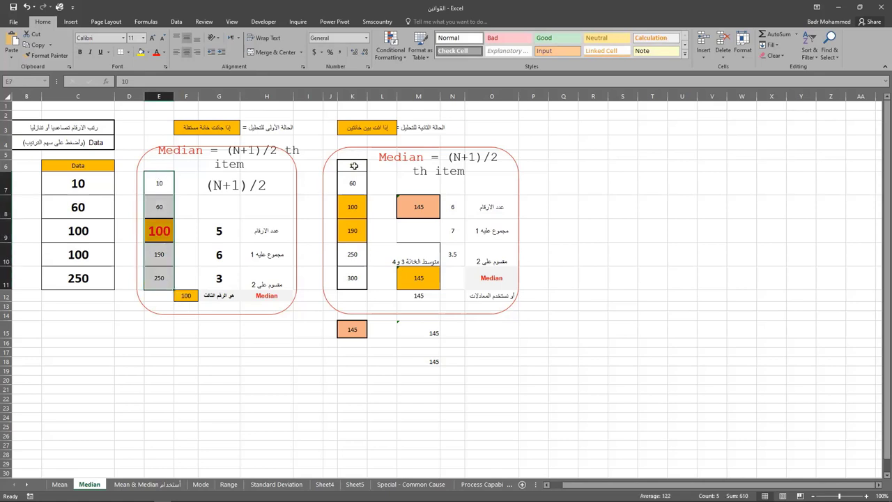
left_click_drag(353, 168, 354, 278)
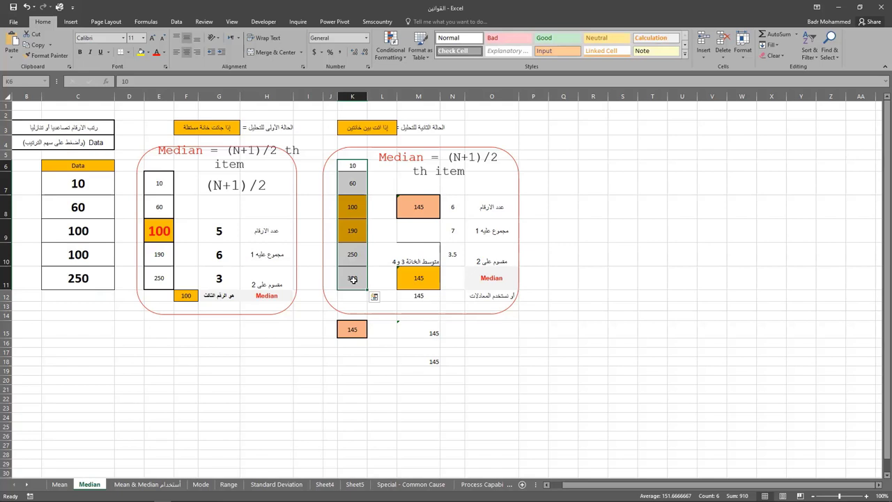
Review the values in K6:K11 and enter their count plus one, 7, in Q8
left_click(543, 207)
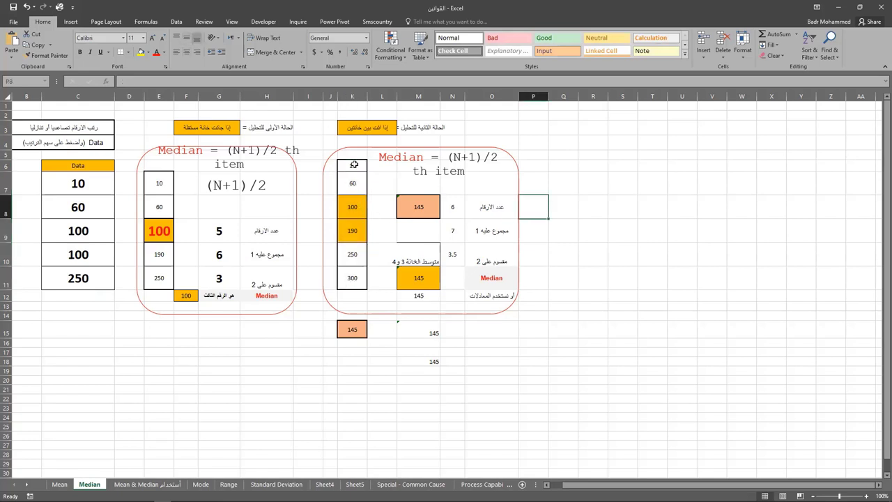
left_click_drag(355, 164, 354, 279)
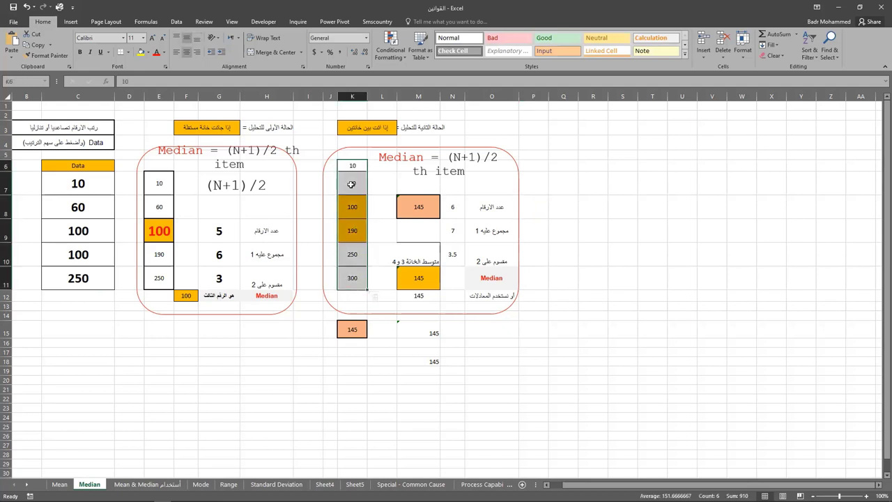
left_click(564, 205)
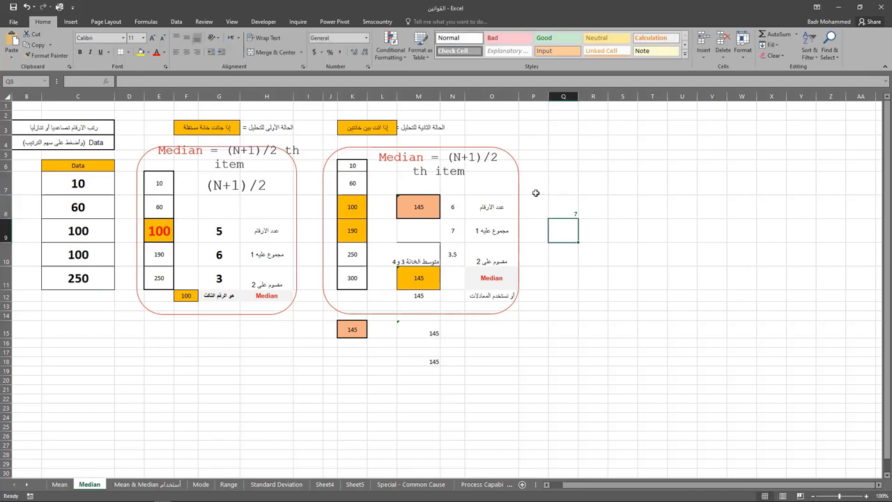
type("7")
Format Q8:Q11 with a 24-point font size and centred alignment
left_click_drag(565, 200, 564, 280)
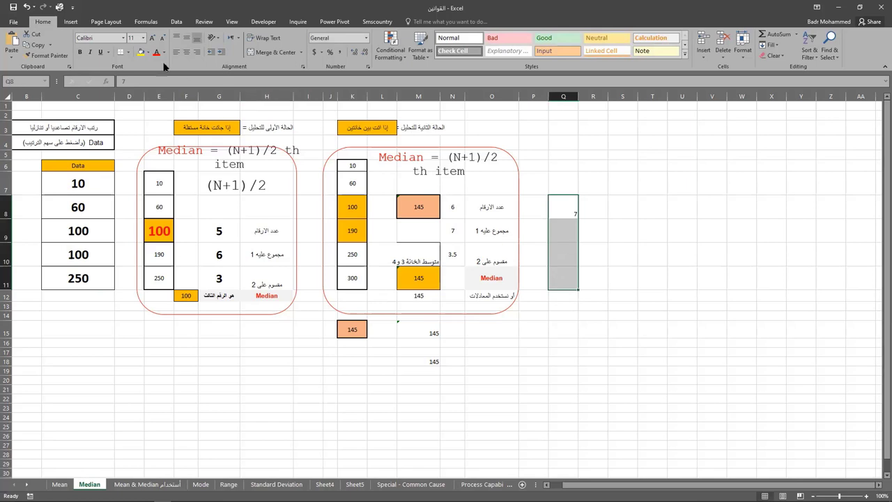
left_click(152, 38)
left_click(152, 38)
left_click(152, 37)
left_click(152, 38)
left_click(152, 37)
left_click(152, 38)
left_click(152, 38)
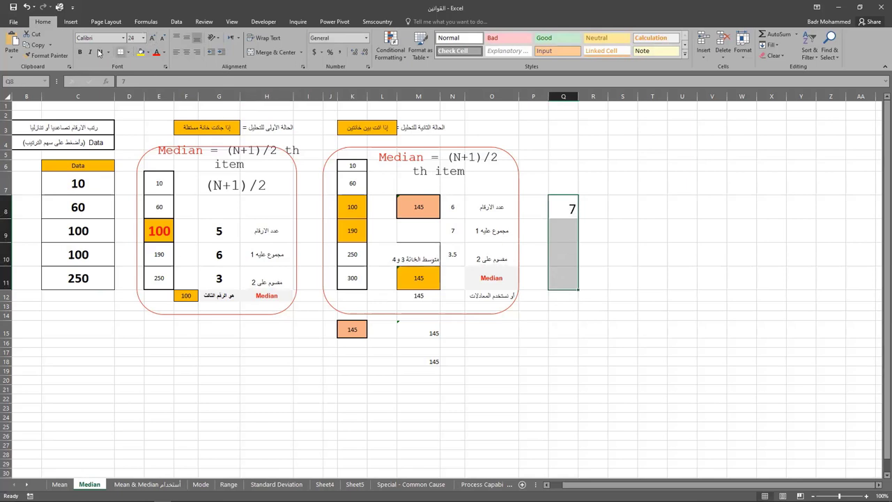
key("alt+h")
key("a")
key("c")
Divide the value by two in Q9 with the formula =7/2
left_click(566, 227)
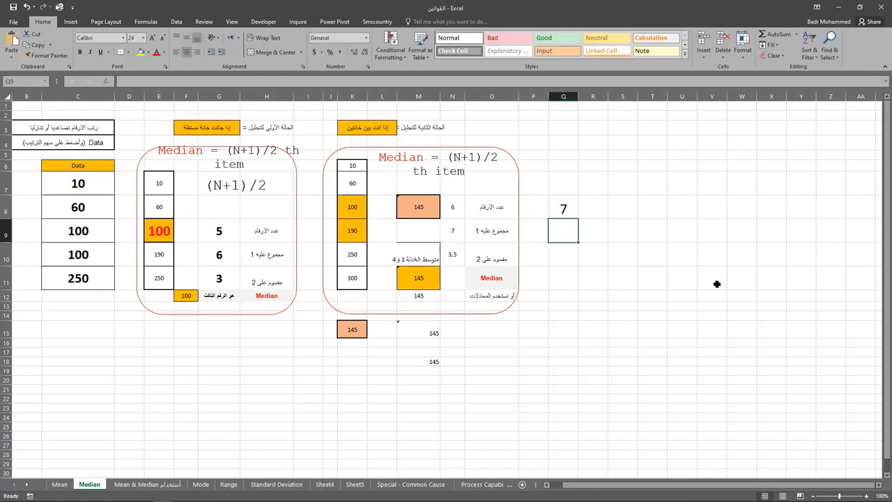
type("7/")
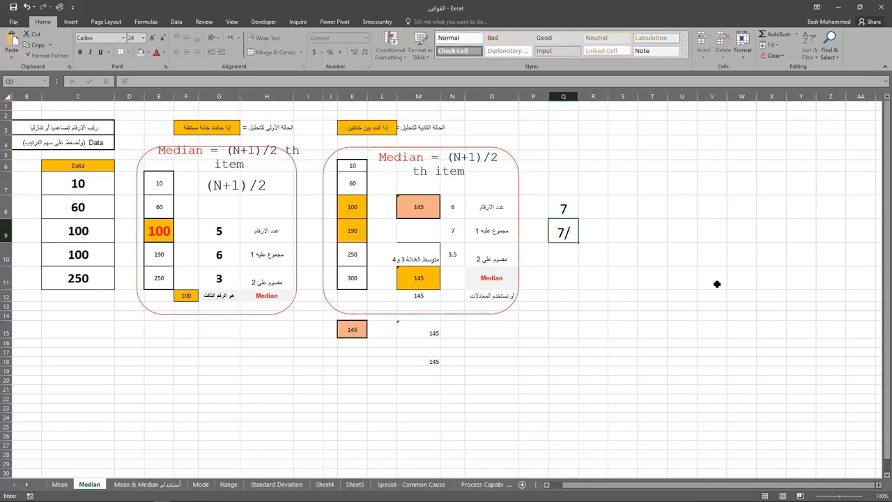
key("BackSpace")
key("BackSpace")
type("=7/2")
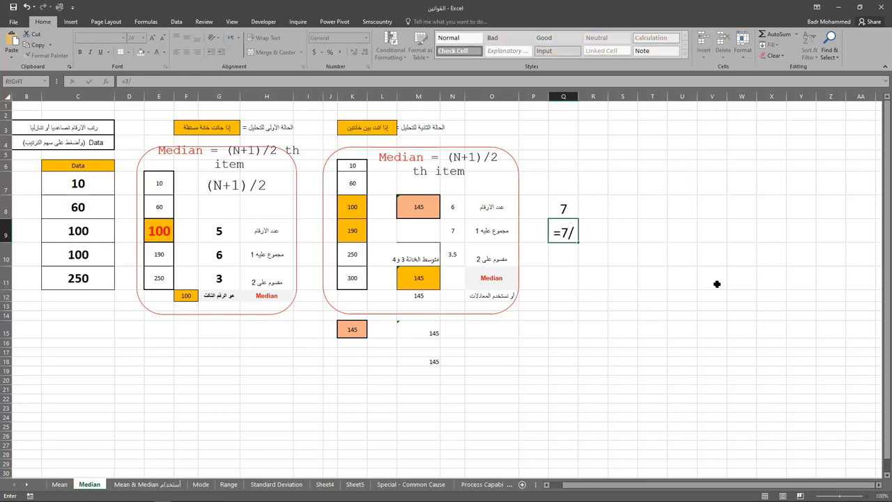
key("Return")
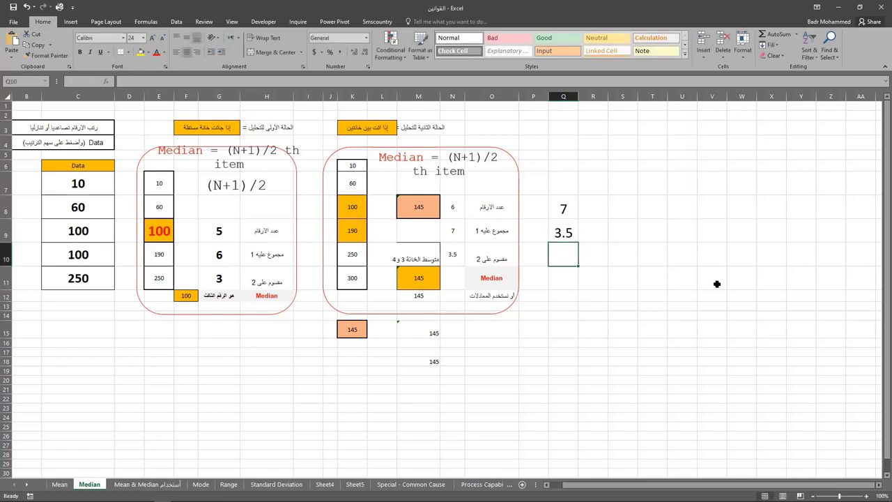
Locate the position given in Q9 within K6:K11, between the third item in K8 and the fourth in K9
left_click(563, 230)
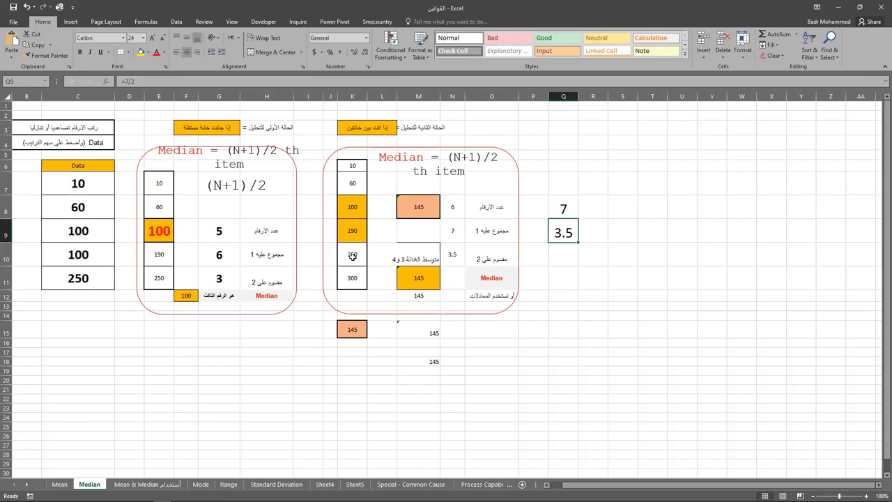
left_click_drag(352, 165, 352, 281)
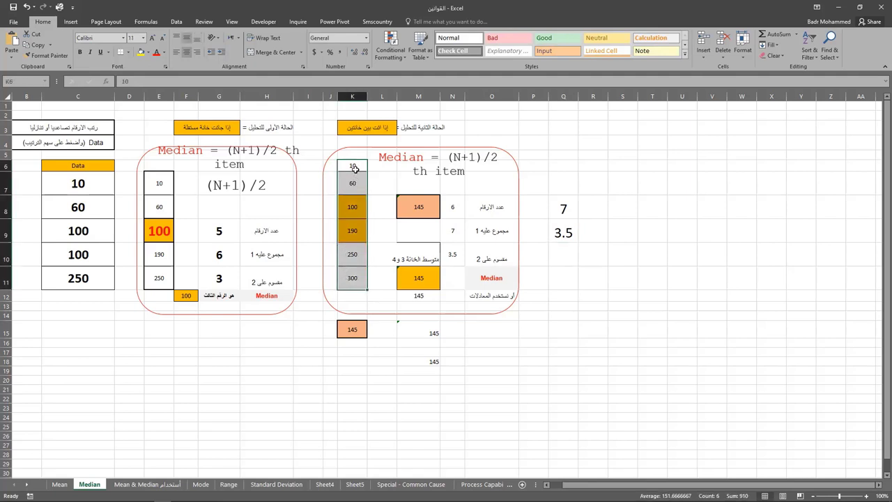
key("ctrl+Down")
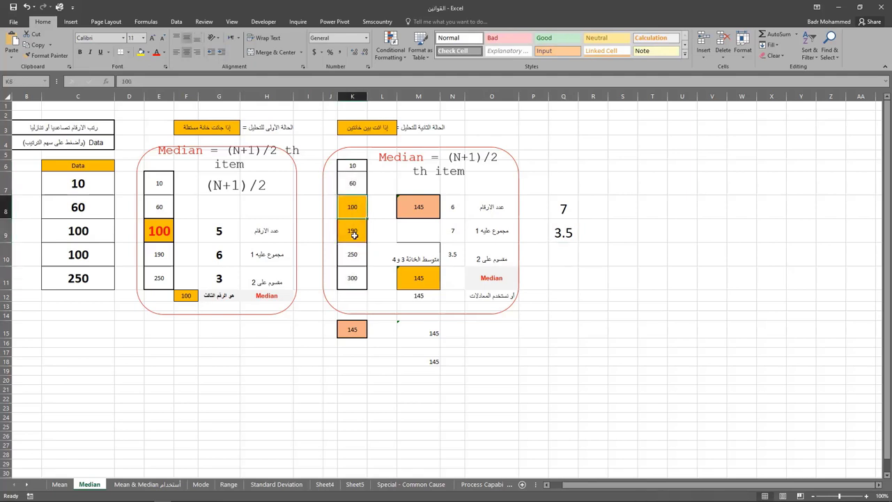
left_click(355, 164)
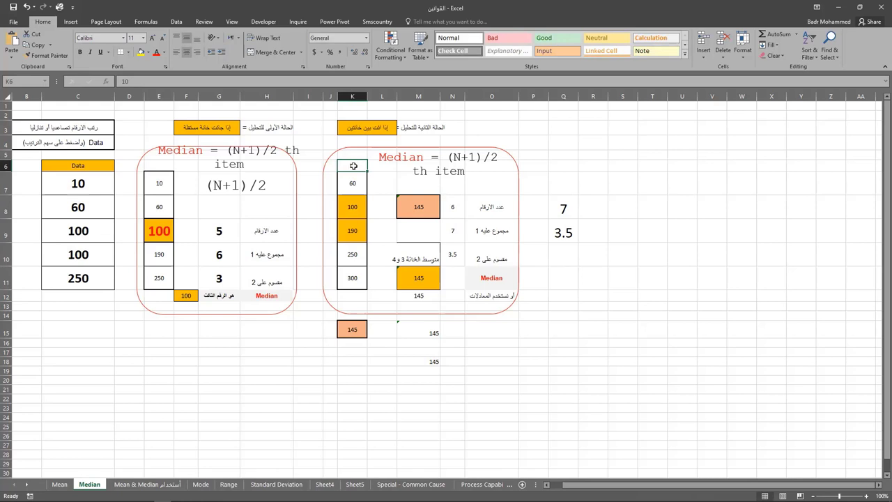
left_click(332, 222)
left_click(333, 203)
left_click(345, 231)
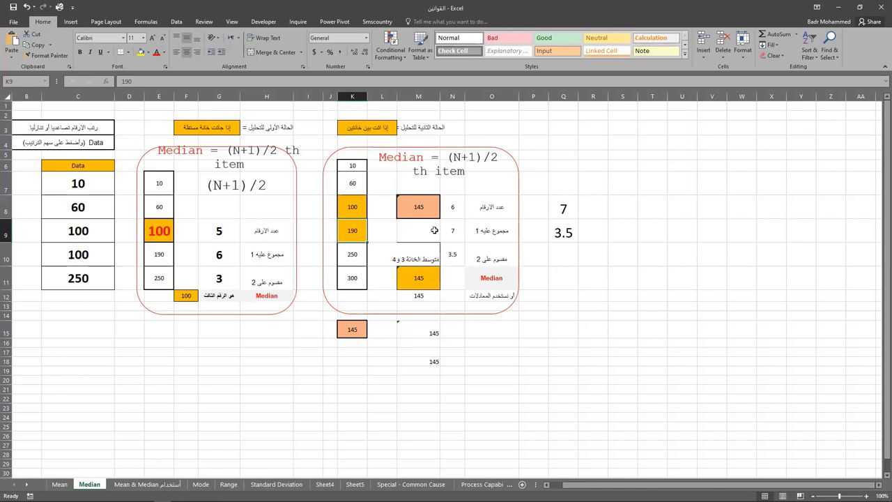
Compare the even-sized list's position in Q9 with the odd-sized list's position in G11 and its median in E9
left_click(571, 236)
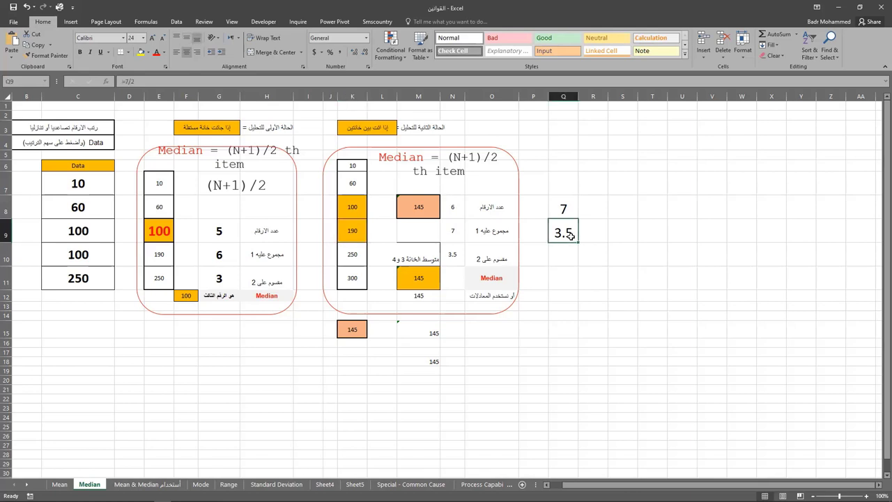
left_click(220, 280)
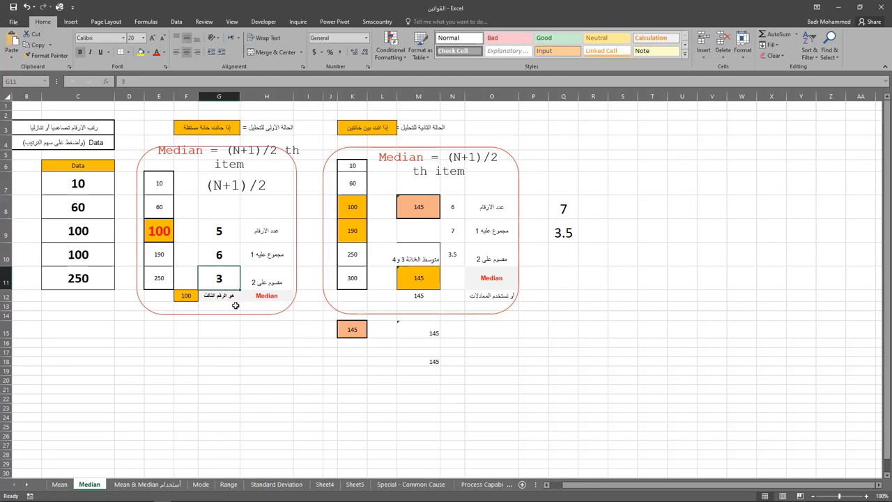
left_click(163, 233)
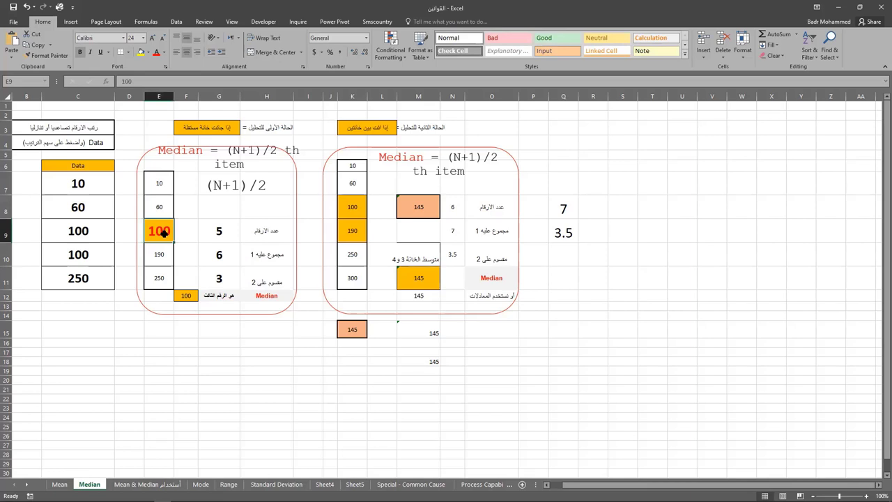
left_click(567, 205)
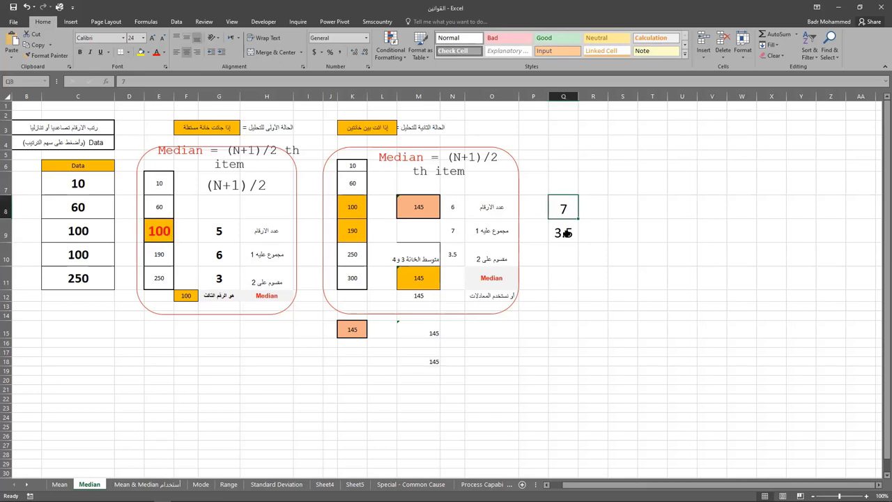
left_click(567, 232)
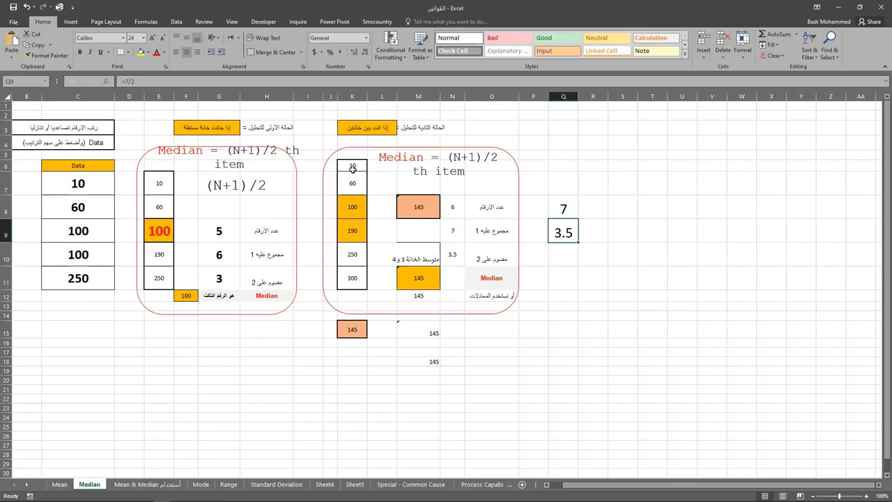
Examine the two middle values K8 and K9 of K6:K11 and the median formula in K15
left_click_drag(352, 168, 348, 270)
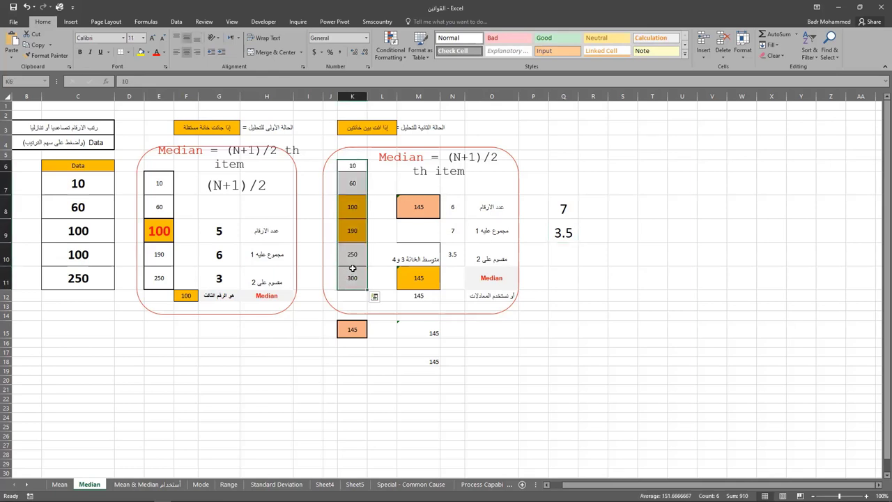
left_click(355, 208)
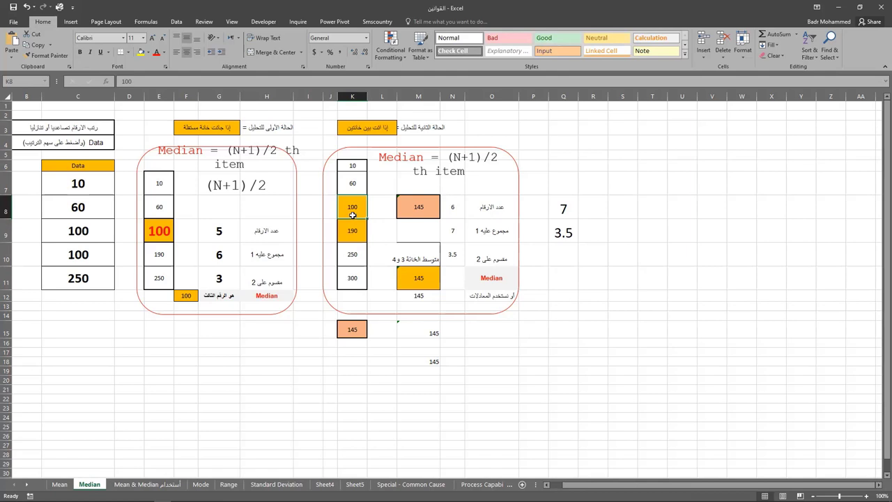
left_click(352, 234)
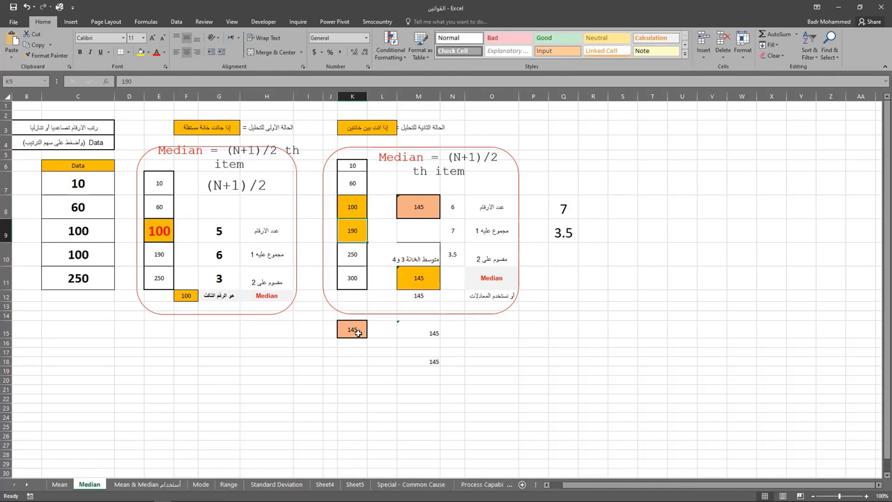
left_click(358, 334)
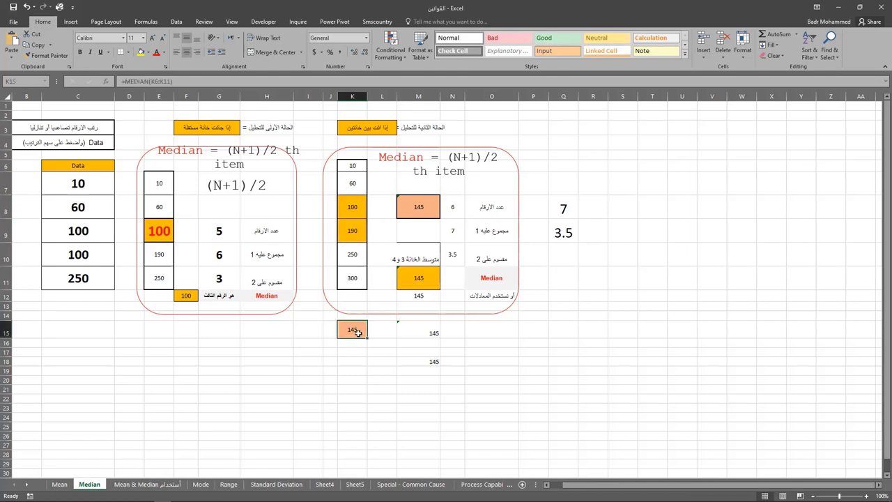
Calculate the median of K6:K11 in O17 with the MEDIAN function
left_click(535, 352)
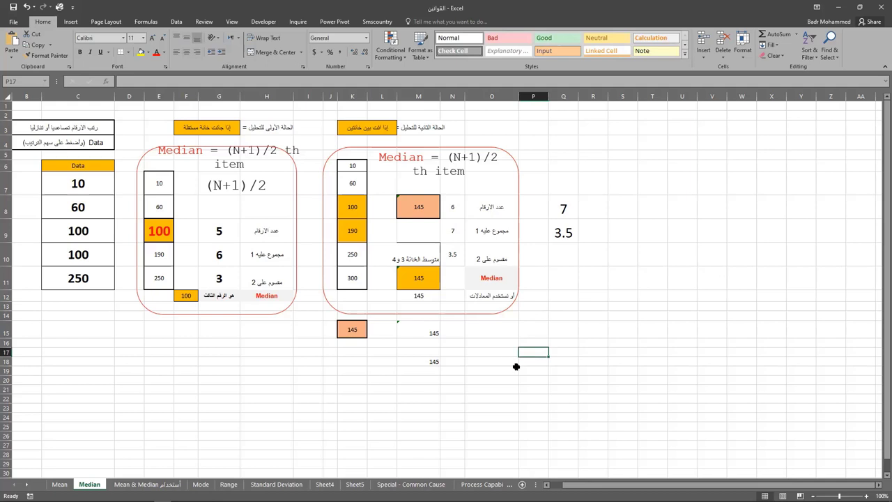
left_click(507, 350)
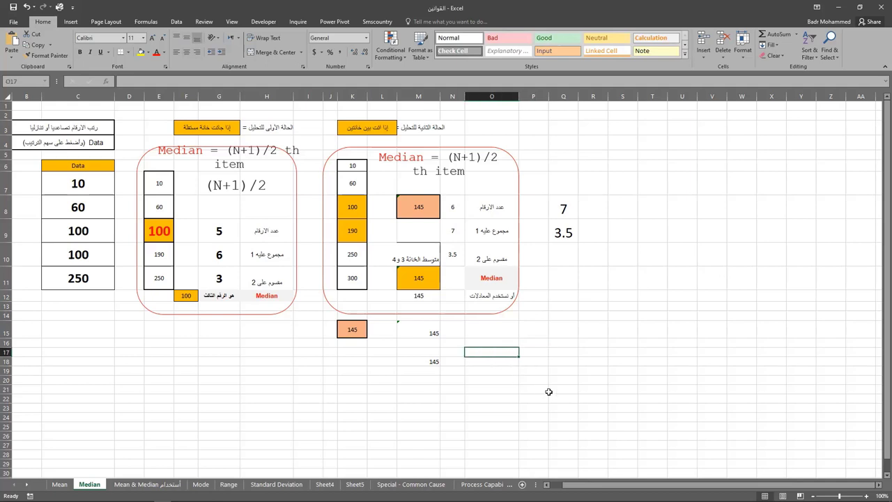
type("=")
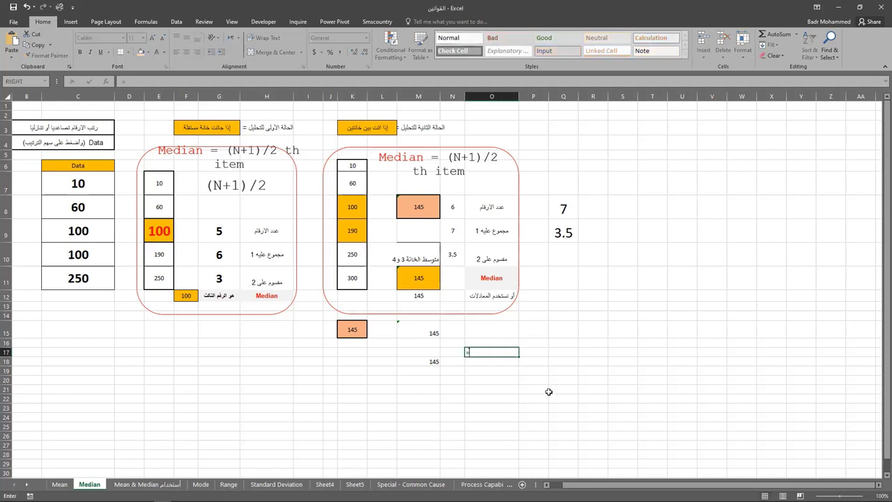
type("me")
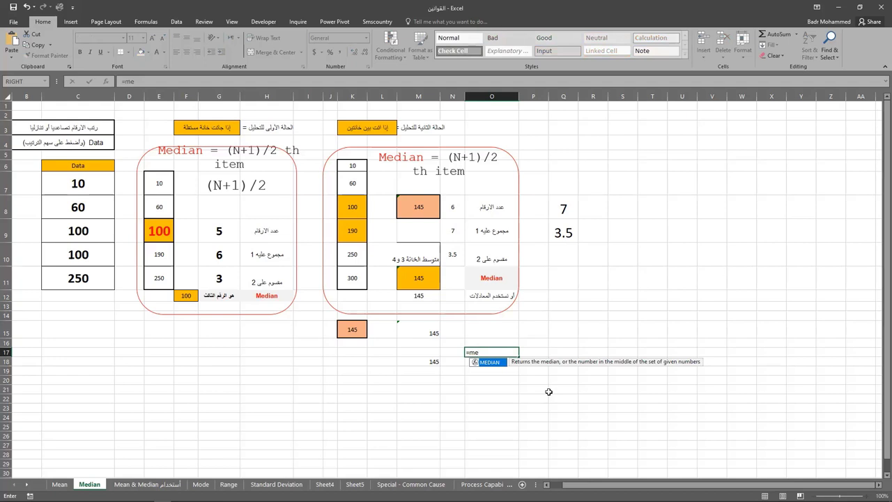
key("Tab")
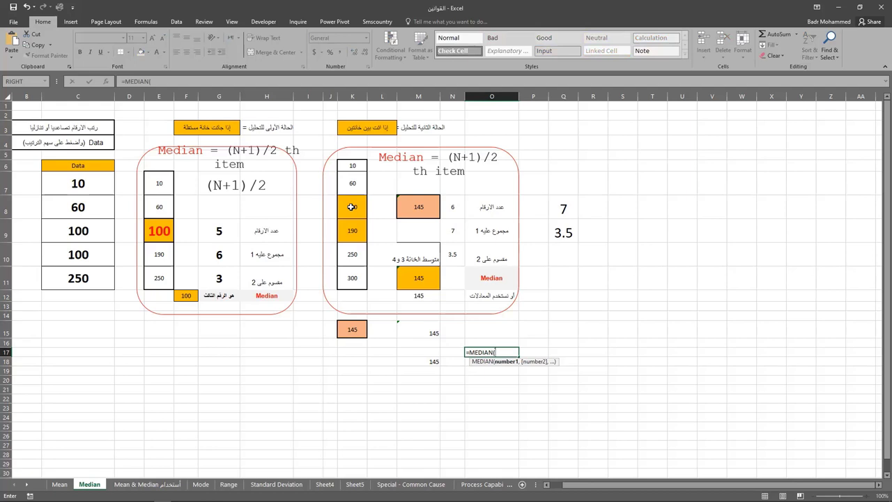
left_click_drag(353, 165, 355, 279)
key("Return")
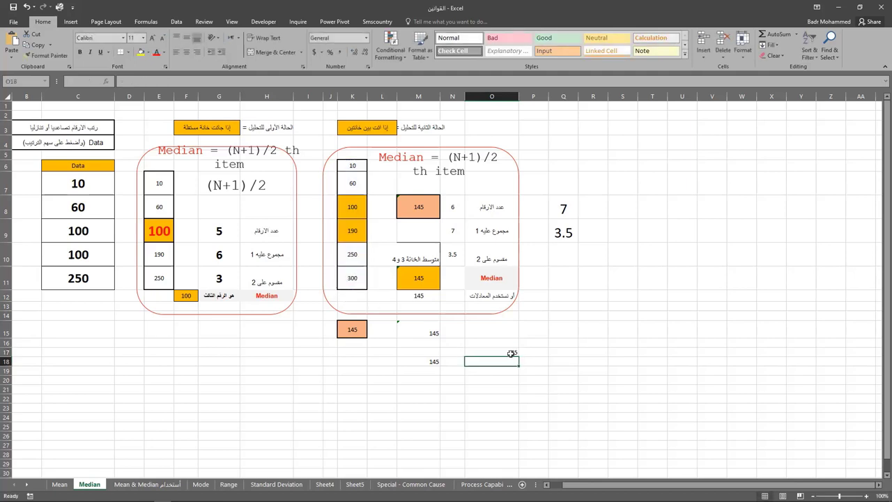
Compare the two middle values K8 and K9 with the calculated position in Q9
left_click(507, 343)
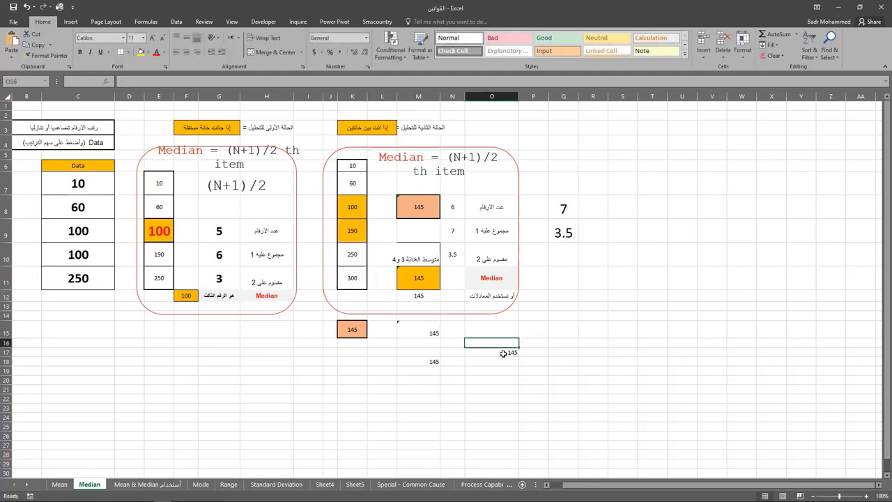
left_click(353, 208)
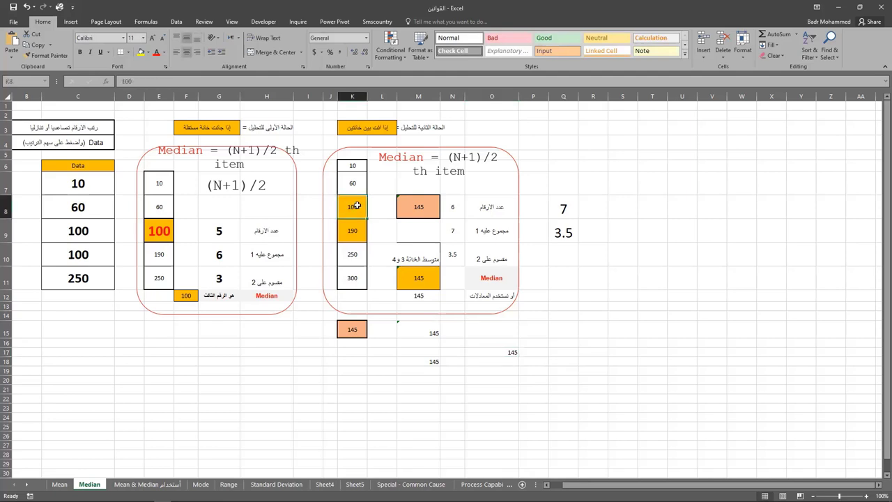
left_click(357, 231)
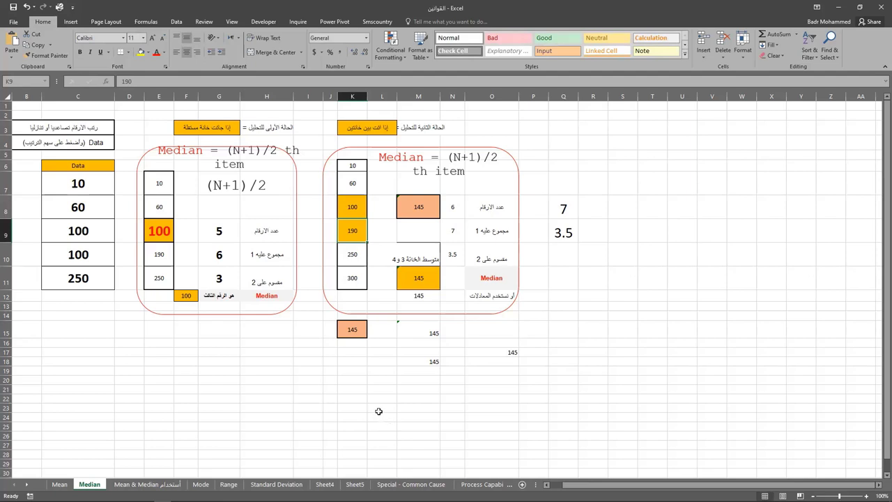
left_click(567, 232)
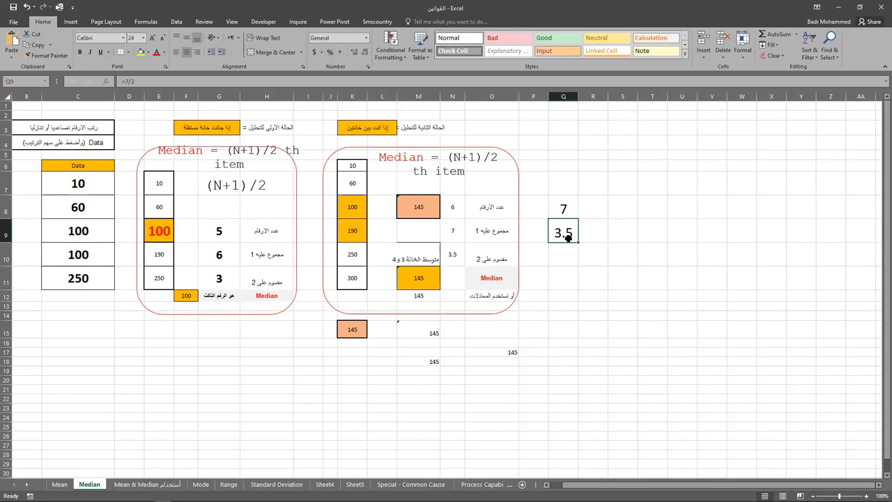
Number the items of K6:K11 from 1 to 6 in J6:J11 and centre column J
left_click(328, 166)
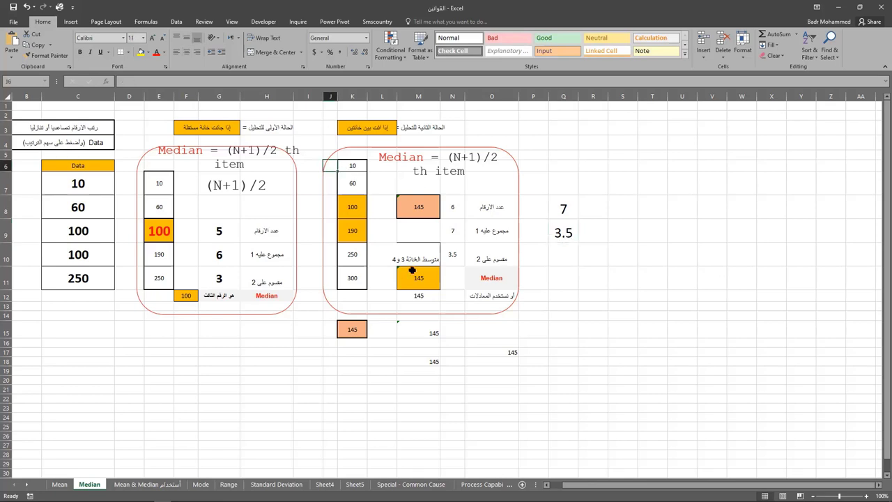
type("1")
key("Return")
type("2")
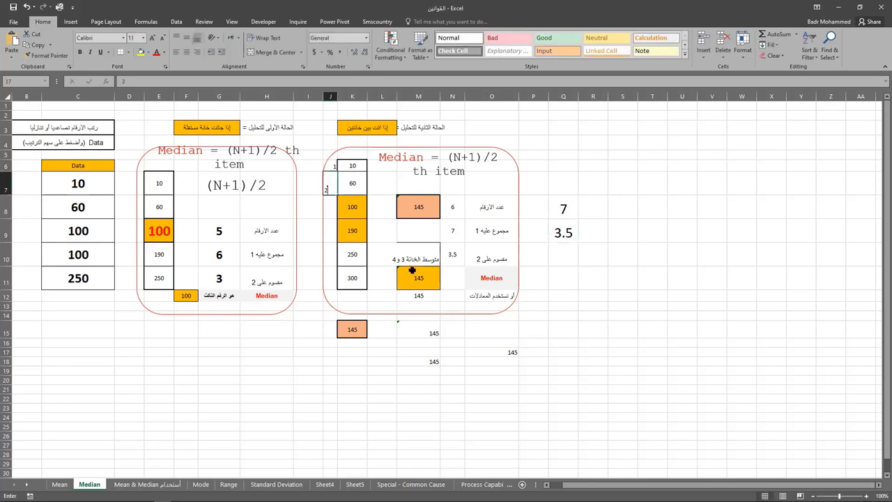
key("Return")
type("3")
key("Return")
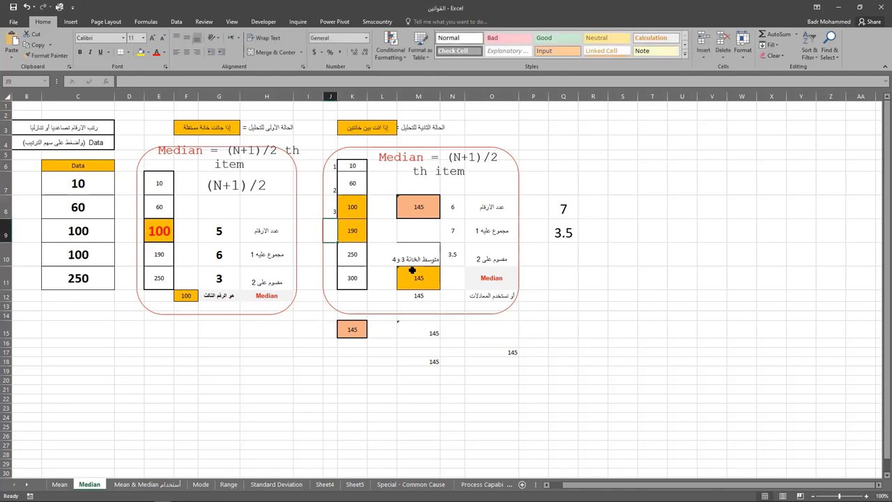
type("4")
key("Return")
type("5")
key("Return")
type("6")
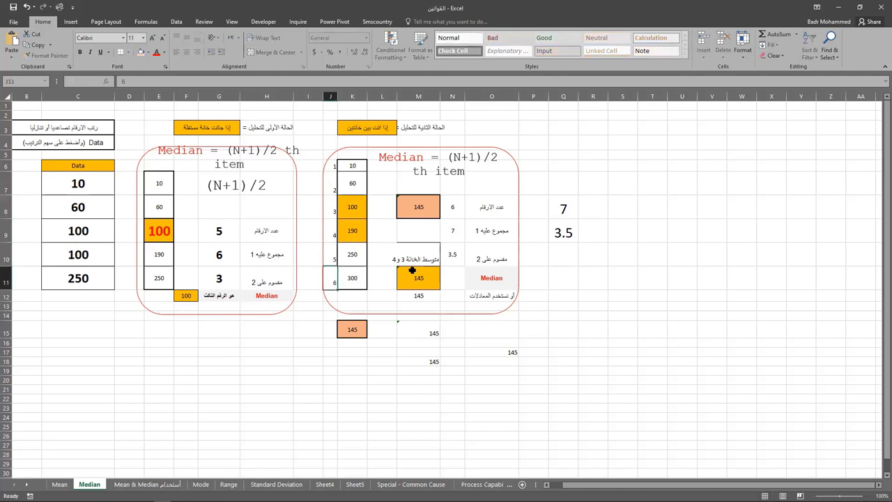
left_click(330, 96)
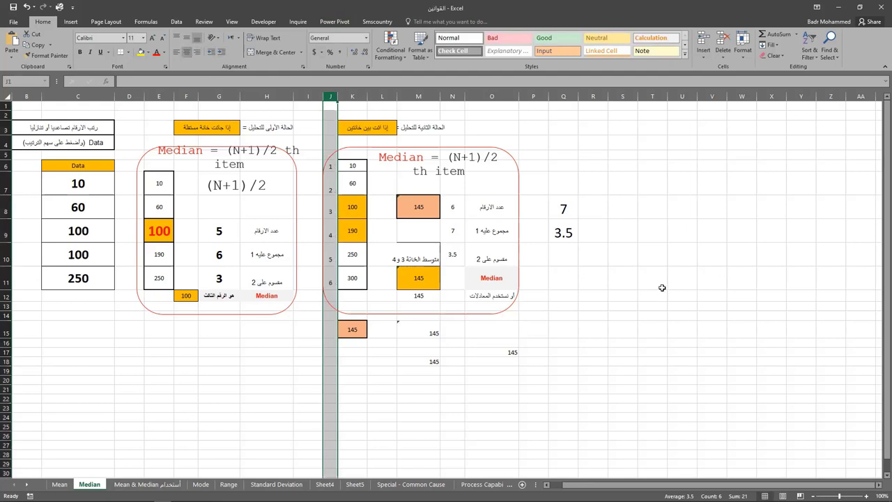
Locate the position from Q9 between item 3 and item 4 of the numbered list, in K8 and K9
left_click(565, 235)
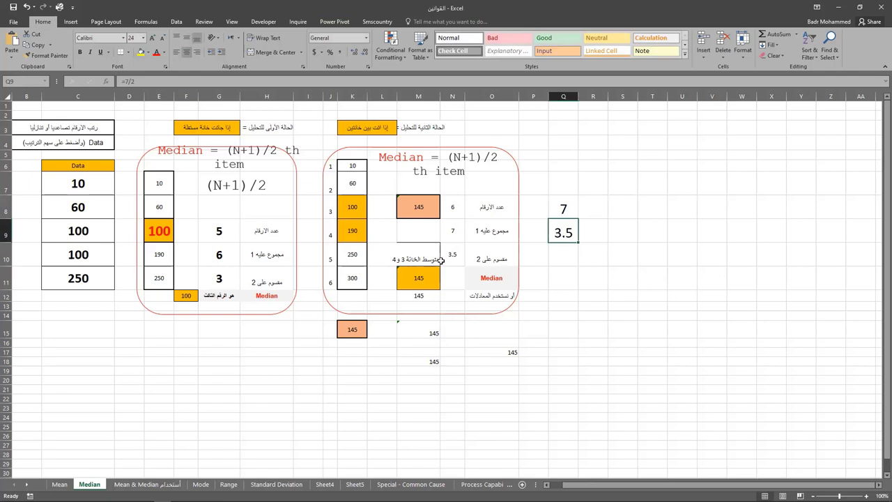
left_click(332, 213)
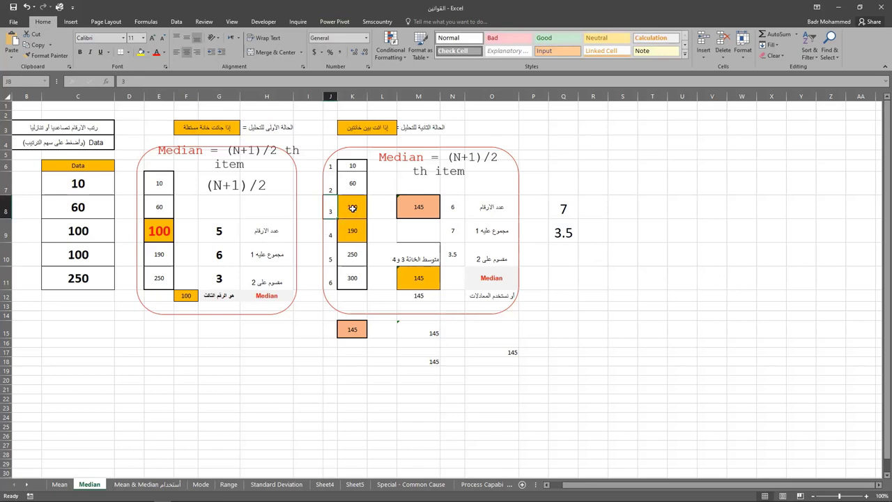
left_click(352, 208)
left_click(353, 236)
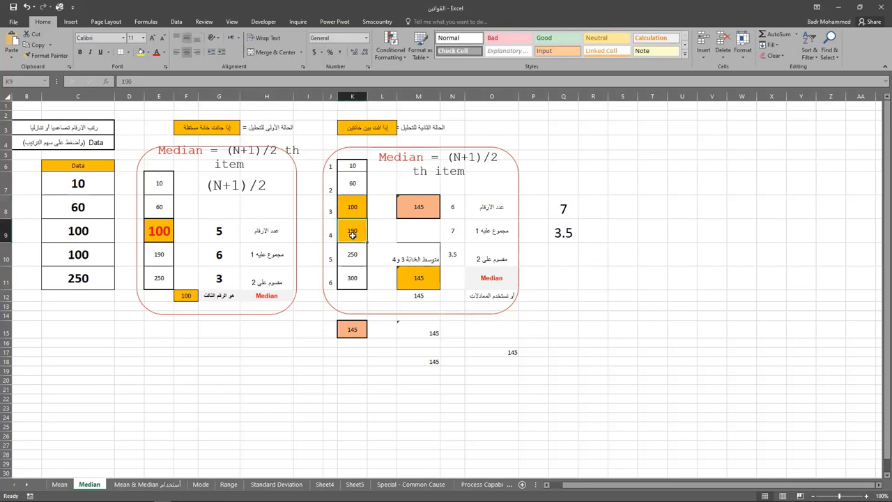
Move the even-sized case's "Median = (N+1)/2 th item" text box out of the red frame, above Q8 and Q9
left_click(465, 158)
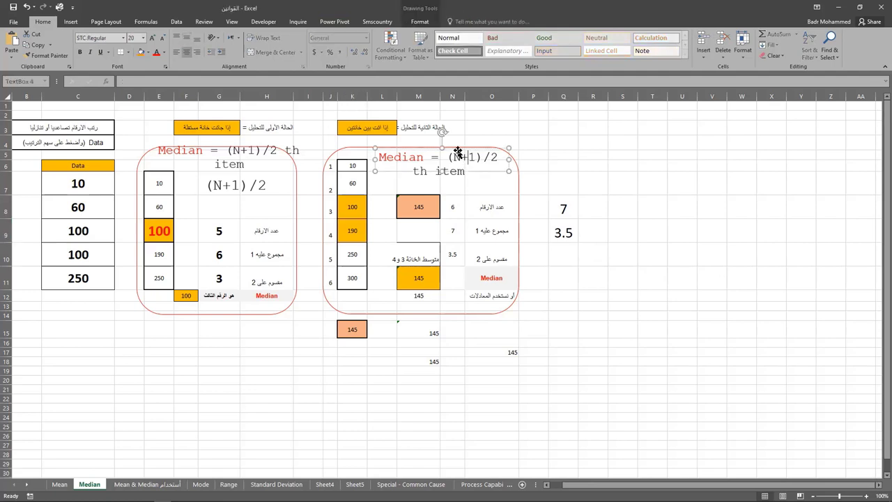
mouse_move(452, 157)
left_mouse_down()
mouse_move(543, 154)
mouse_move(607, 139)
mouse_move(721, 159)
mouse_move(730, 153)
left_mouse_up()
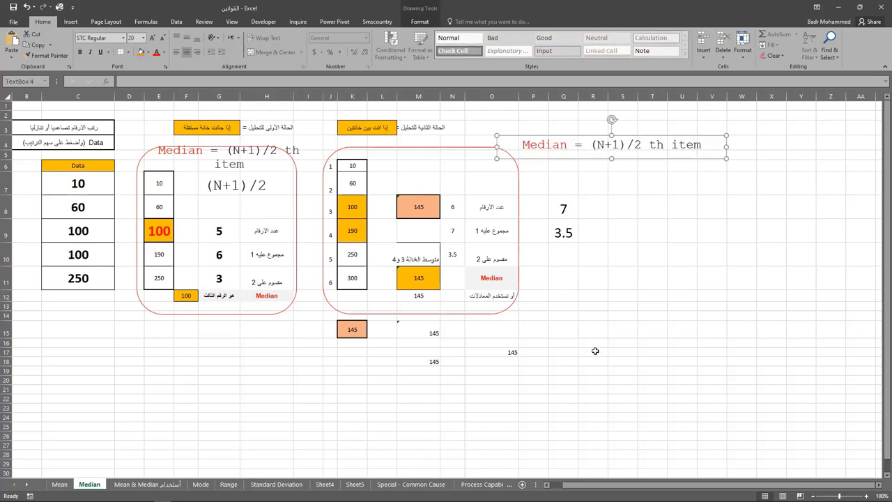
Calculate the median of K6:K11 in O21 with the MEDIAN function
left_click(494, 388)
type("=")
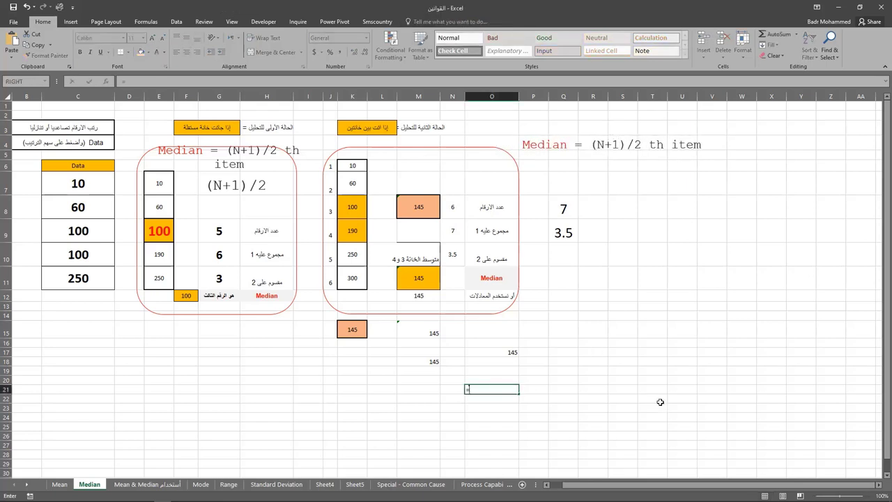
type("me")
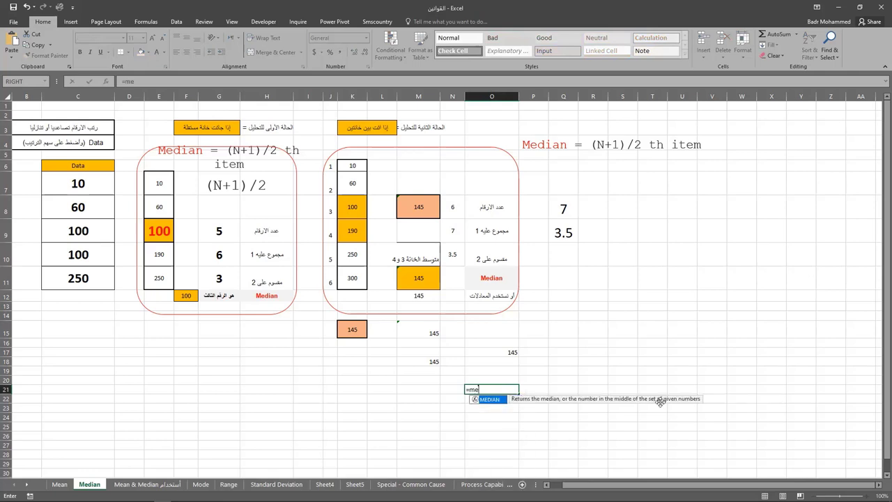
key("Tab")
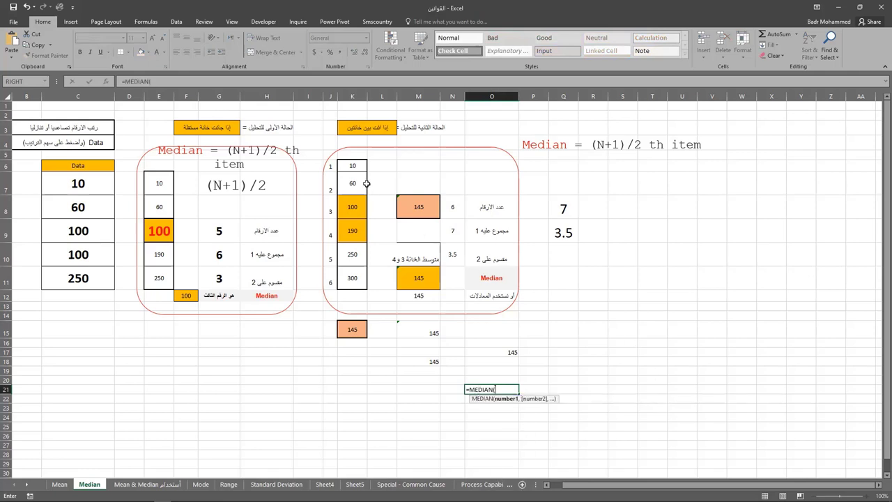
left_click_drag(353, 168, 352, 281)
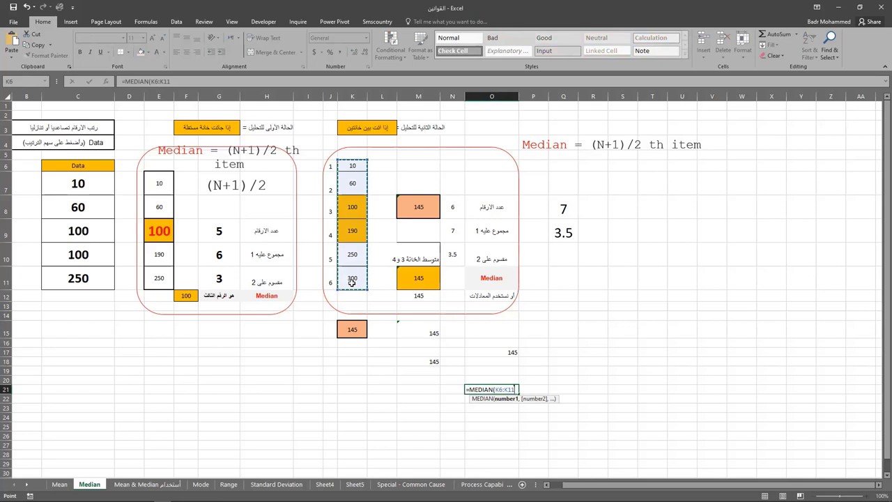
key("Return")
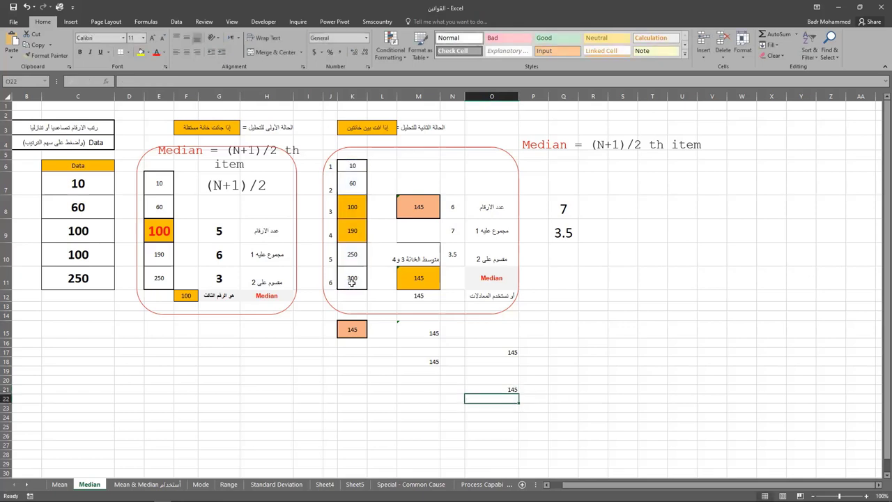
Check the MEDIAN formula in O21 against the two middle values in K8 and K9
left_click(496, 394)
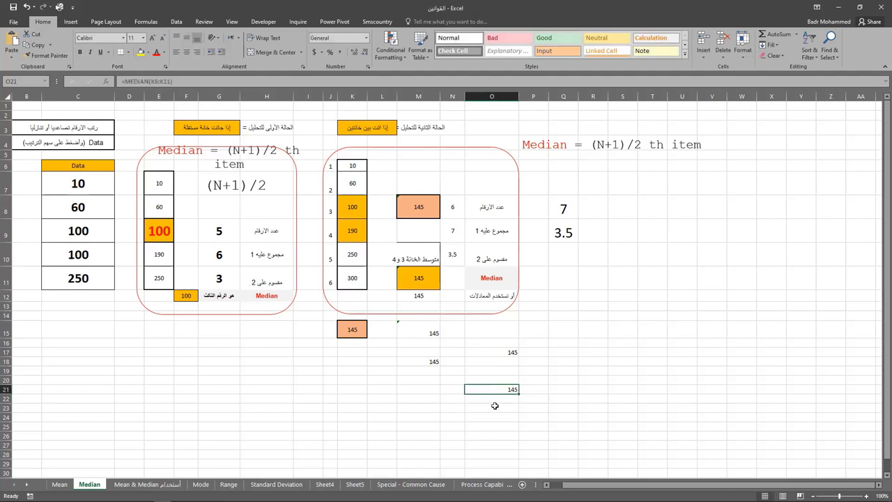
left_click(354, 208)
left_click(353, 232)
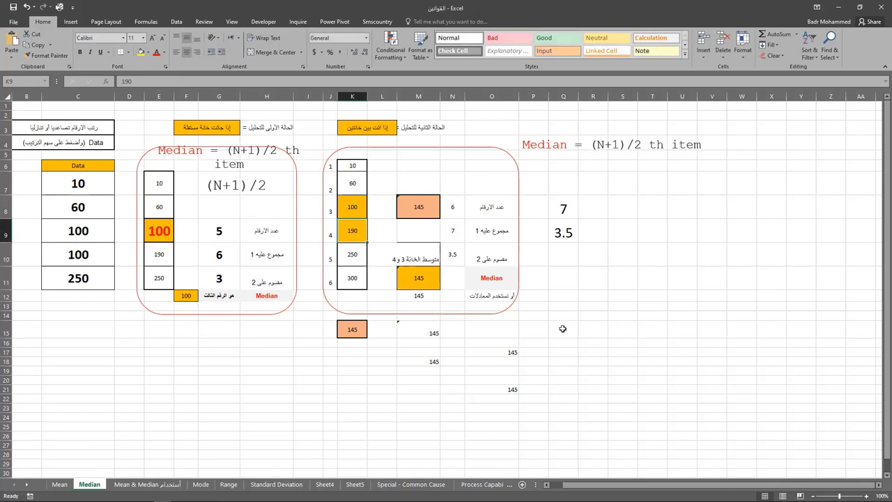
Switch to the PowerPoint slide show and go to the slide on when to use the Median and the Mean
key("alt+Tab")
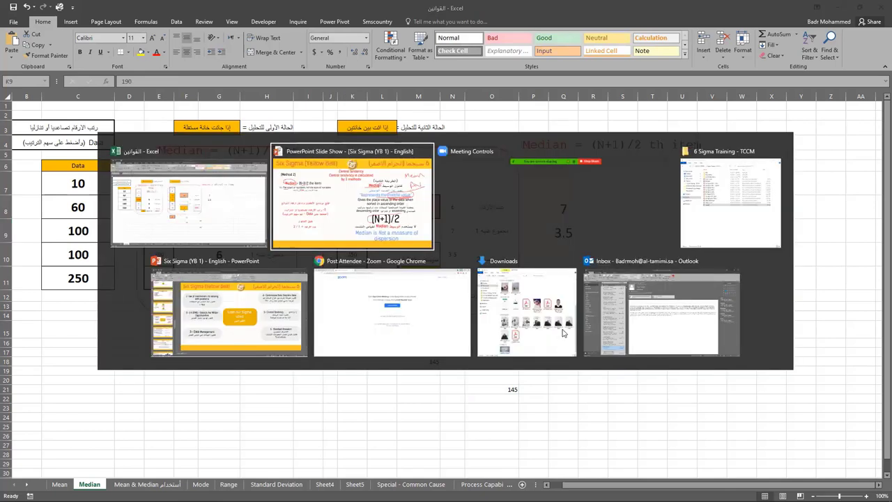
key("Right")
key("Right")
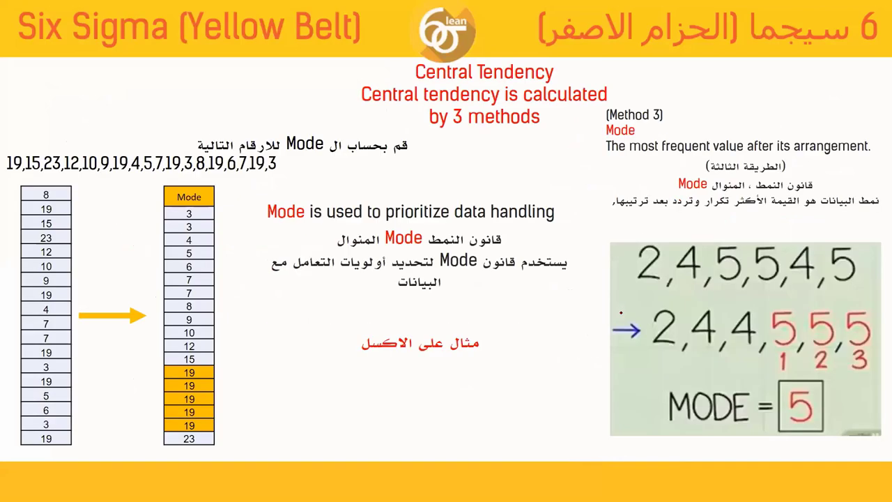
key("Left")
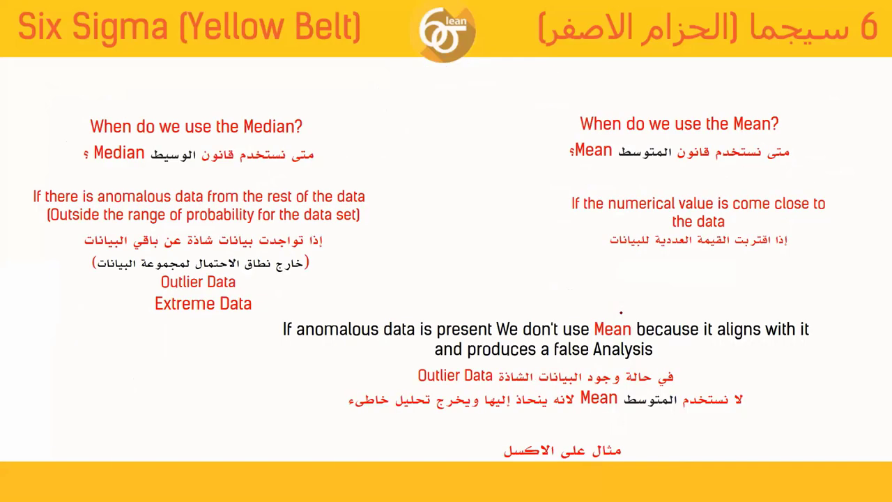